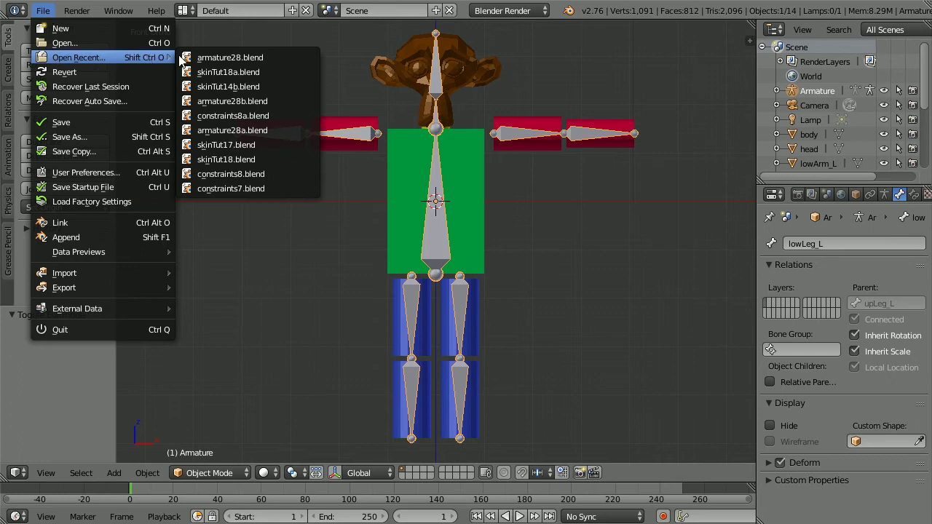
# Open the recent file skinTut18a.blend and add a single-bone armature at the centre of the body
pyautogui.click(290, 71)
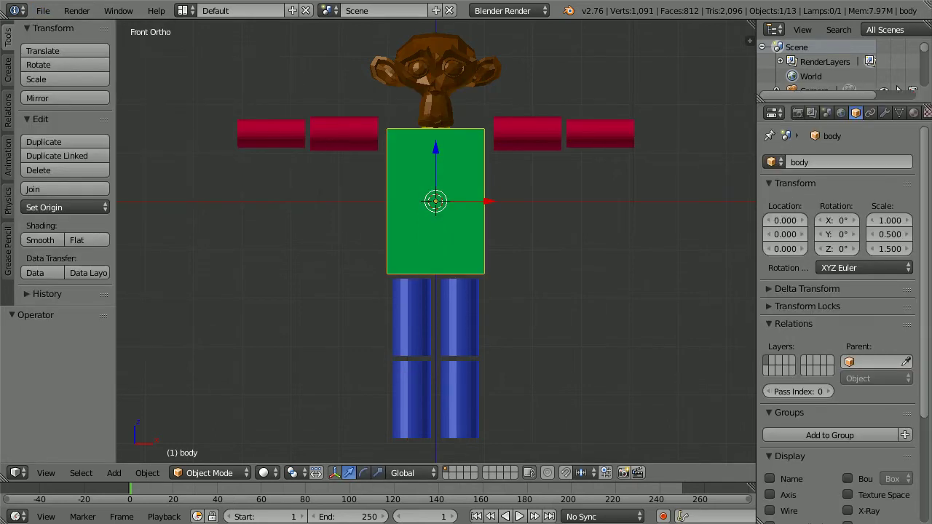
pyautogui.click(114, 473)
pyautogui.moveTo(134, 376)
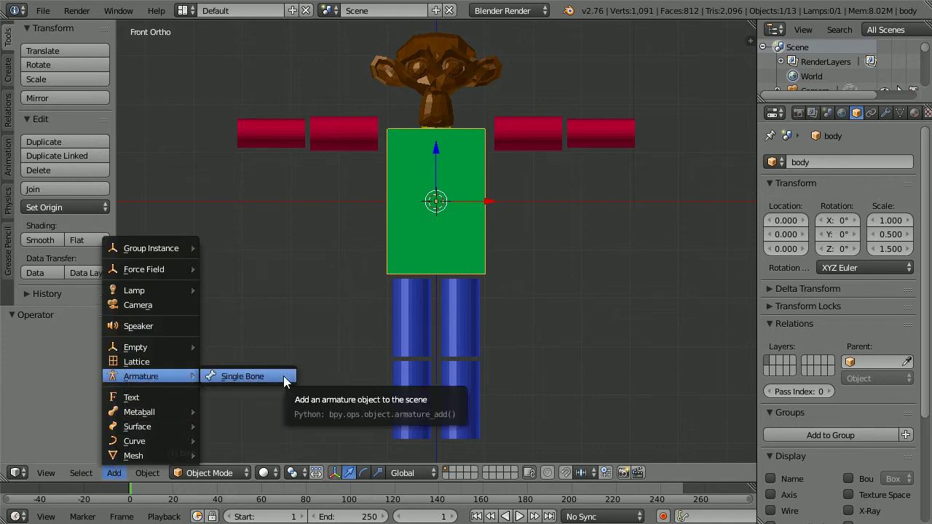
pyautogui.click(284, 376)
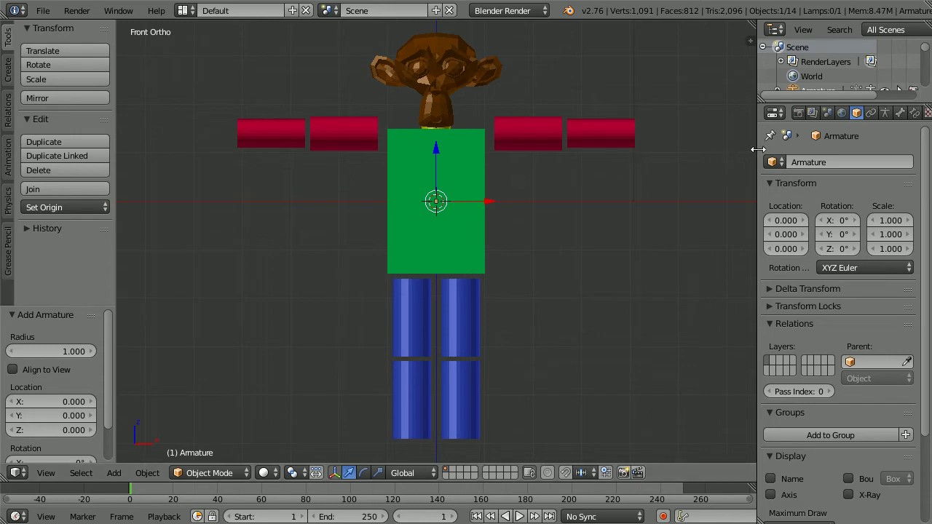
# Turn on X-Ray display for the armature and hide the 3D manipulator
pyautogui.click(884, 115)
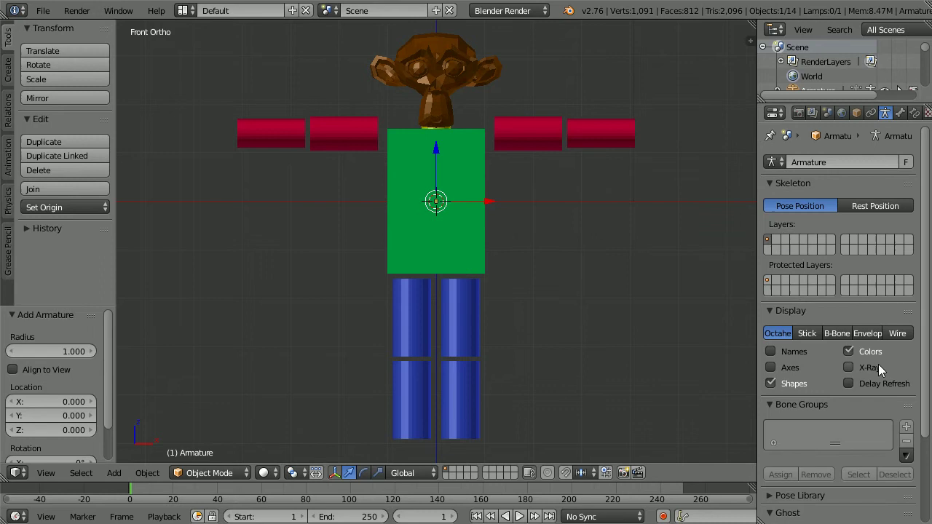
pyautogui.click(848, 367)
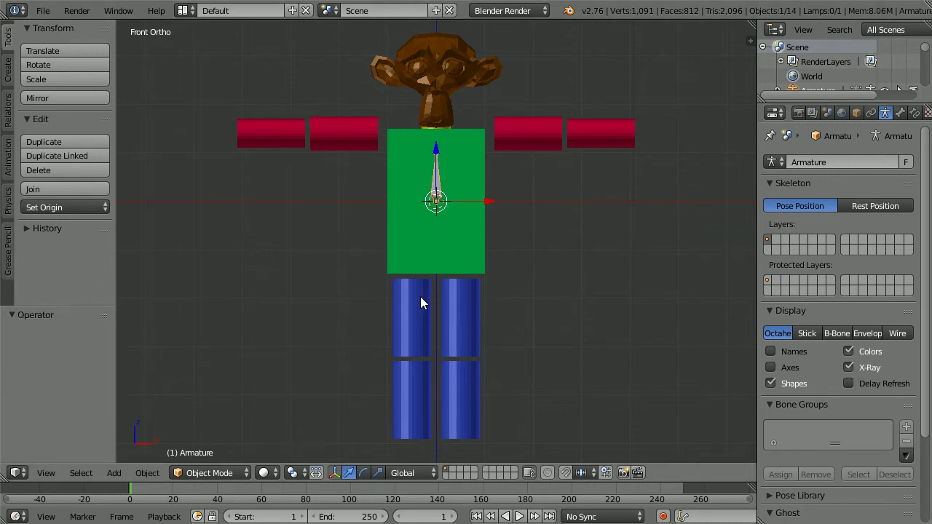
pyautogui.click(338, 473)
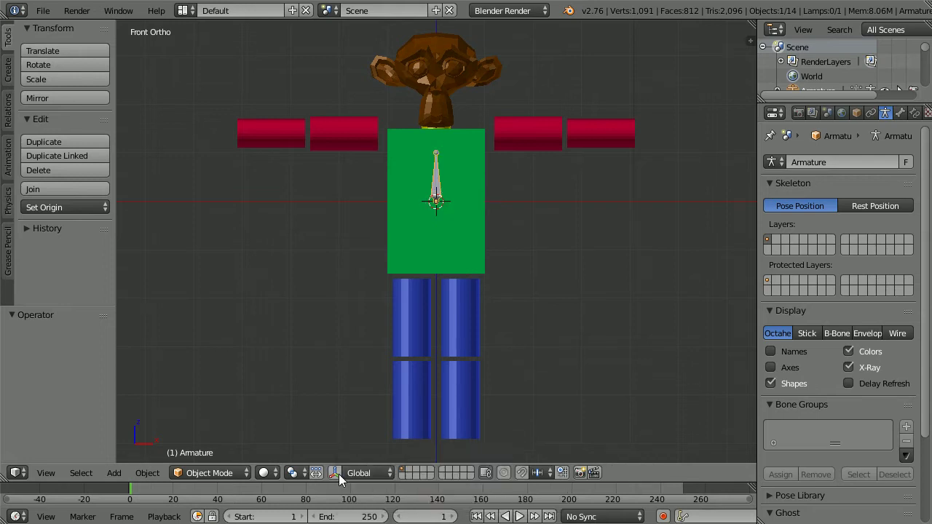
# In Edit Mode, show the bone's properties and move its base joint about 1.457 down along Z to the body's lower edge
pyautogui.click(214, 471)
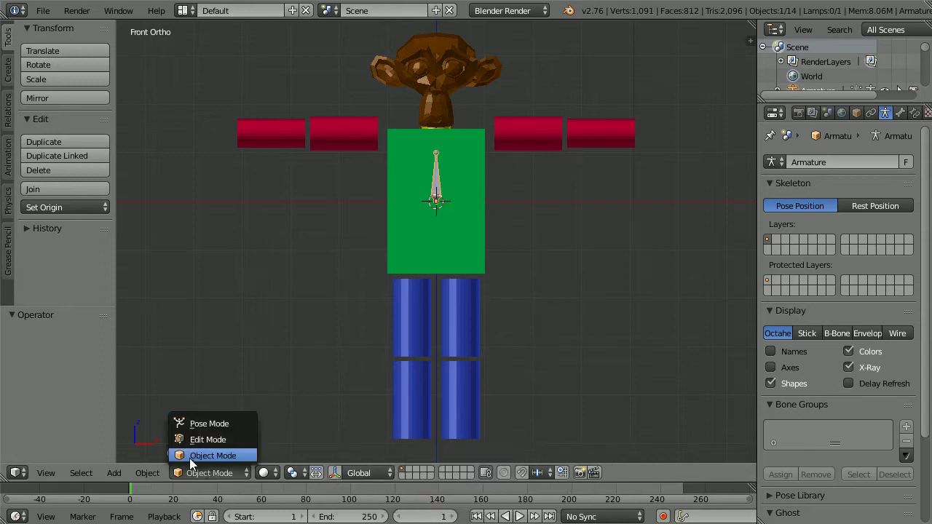
pyautogui.click(238, 440)
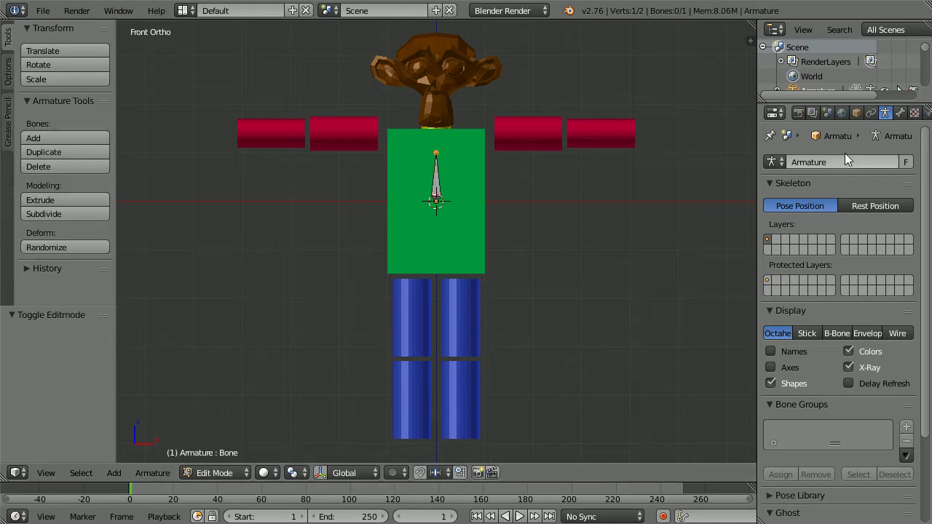
pyautogui.click(900, 113)
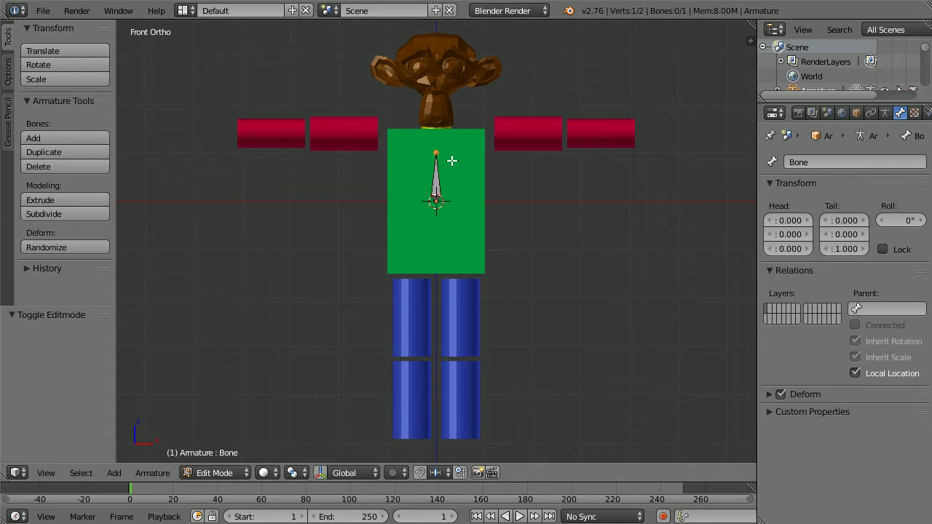
pyautogui.rightClick(436, 182)
pyautogui.rightClick(437, 152)
pyautogui.rightClick(435, 198)
pyautogui.press('g')
pyautogui.press('z')
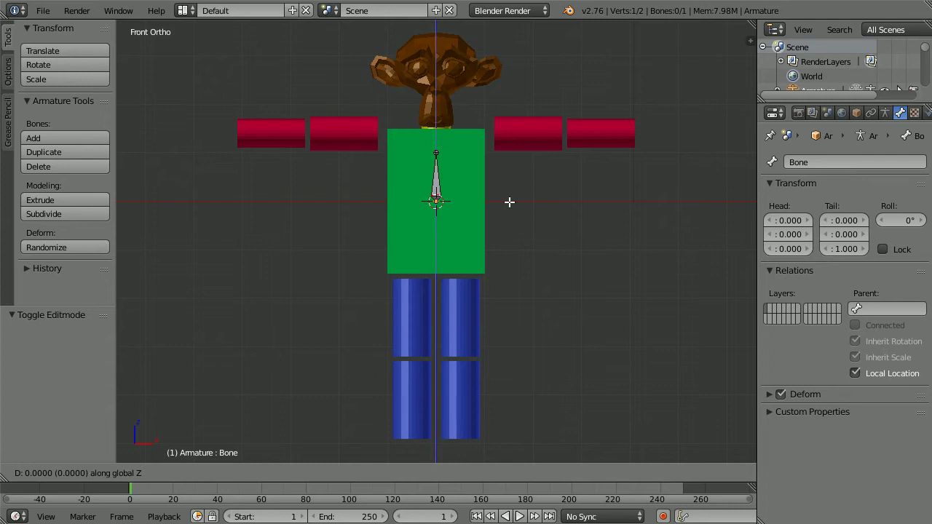
pyautogui.click(499, 272)
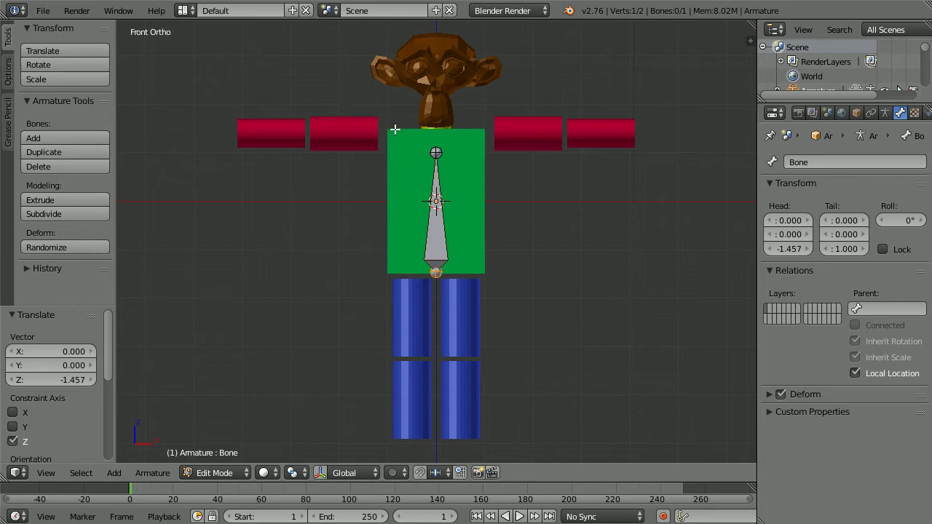
# Set the bone's head Z to -1.5 and its tail Z to 1.5 so it spans the body's height
pyautogui.press('Tab')
pyautogui.press('Tab')
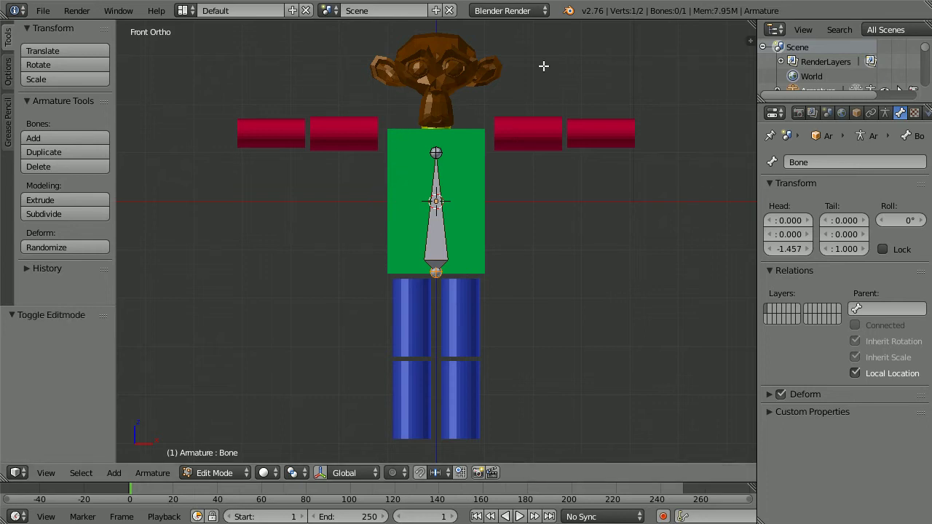
pyautogui.click(793, 248)
pyautogui.press('BackSpace')
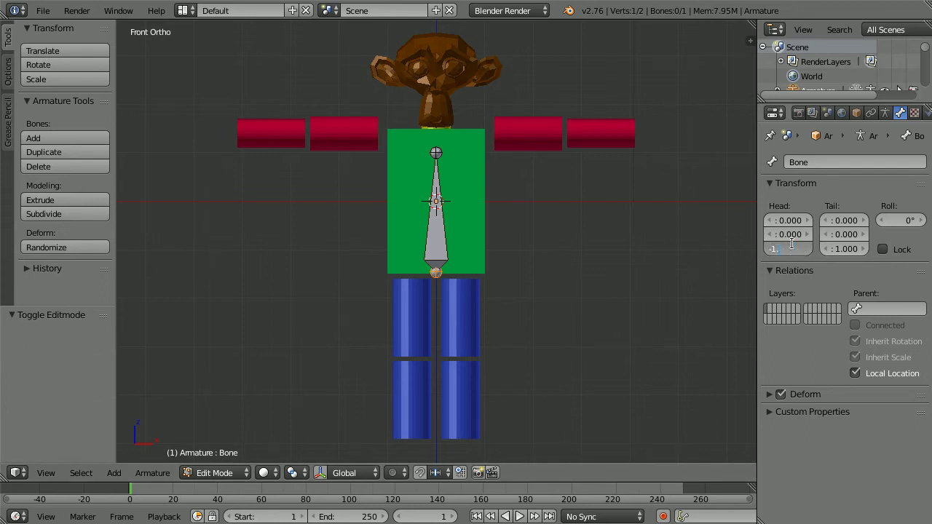
pyautogui.write('5')
pyautogui.press('Return')
pyautogui.click(842, 249)
pyautogui.write('1.5')
pyautogui.press('Return')
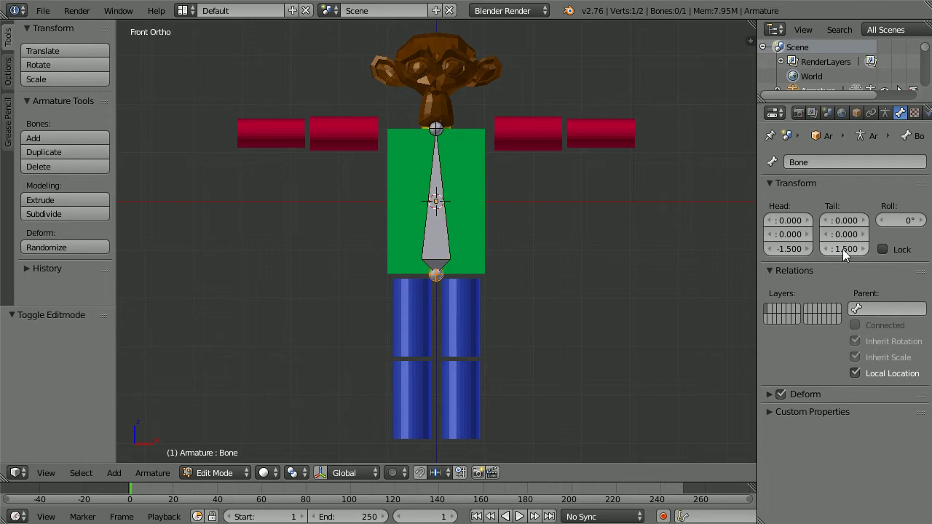
# Rename the body bone as back
pyautogui.click(798, 163)
pyautogui.write('back')
pyautogui.press('Return')
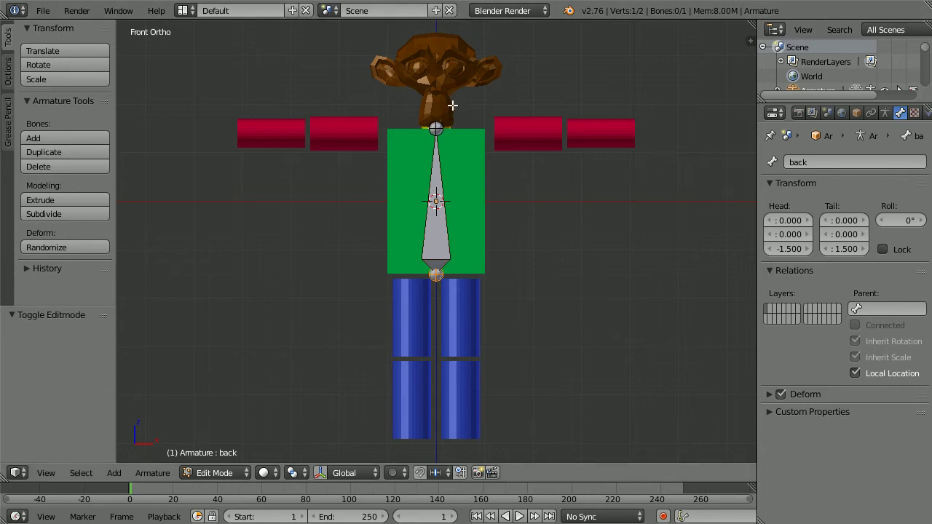
# Hide the head object and extrude a bone 0.6 upward along Z from the back bone's tip
pyautogui.moveTo(882, 103); pyautogui.dragTo(880, 179)
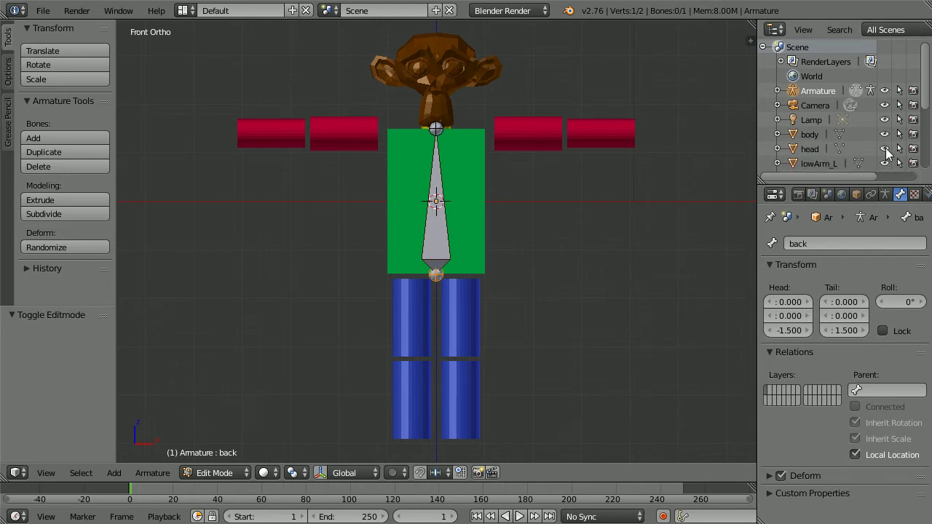
pyautogui.click(885, 149)
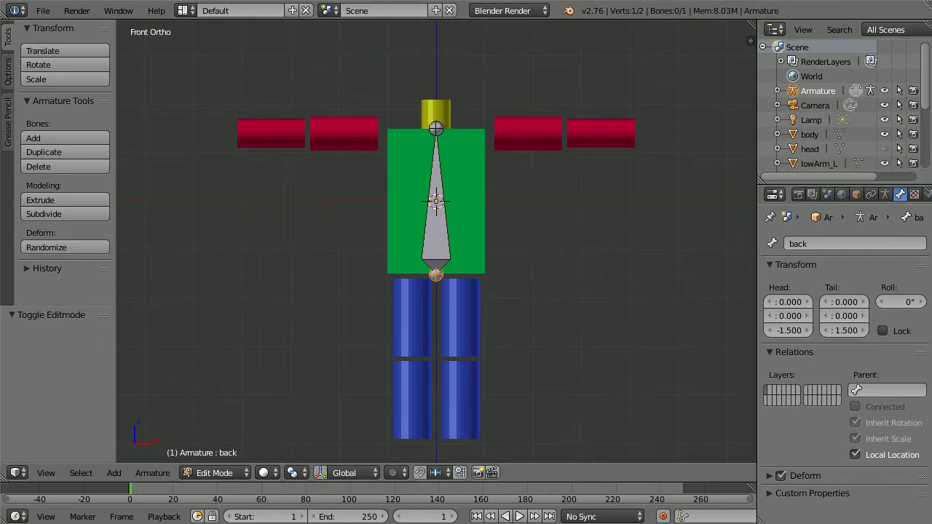
pyautogui.rightClick(435, 129)
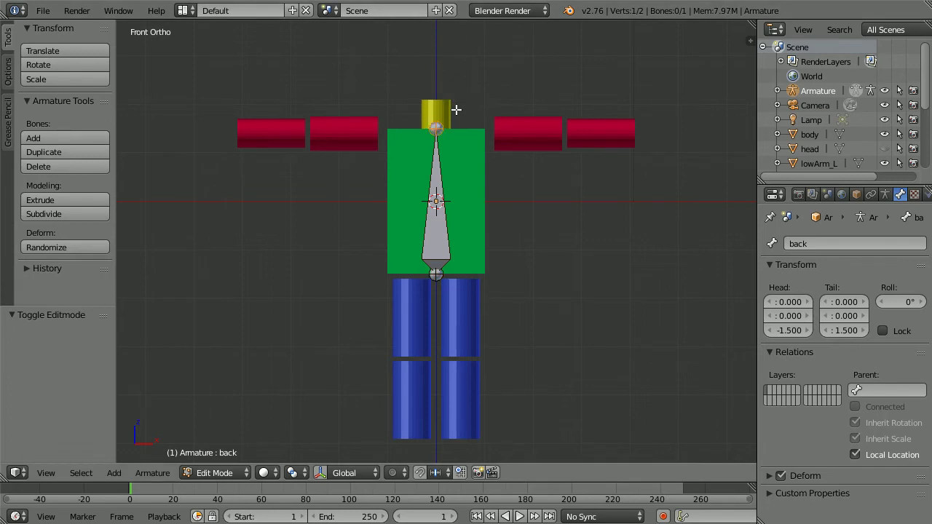
pyautogui.press('e')
pyautogui.press('z')
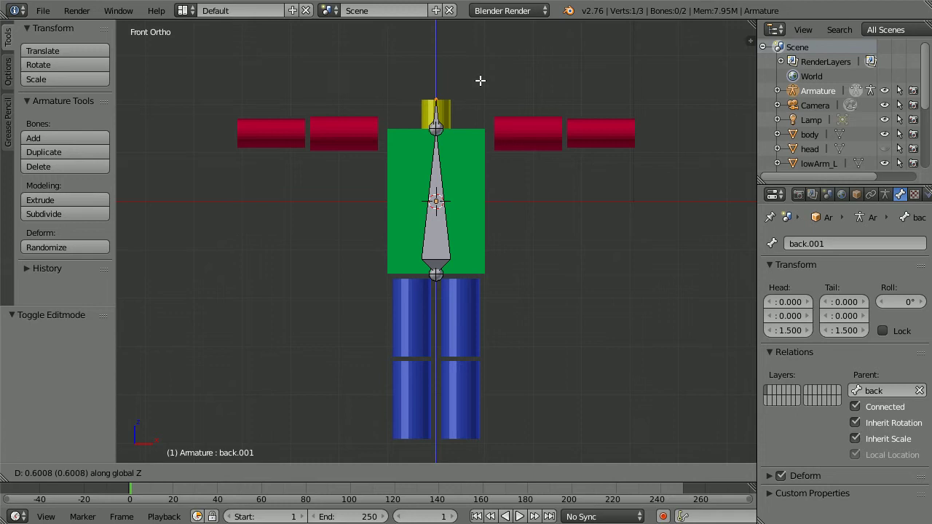
pyautogui.write('.6')
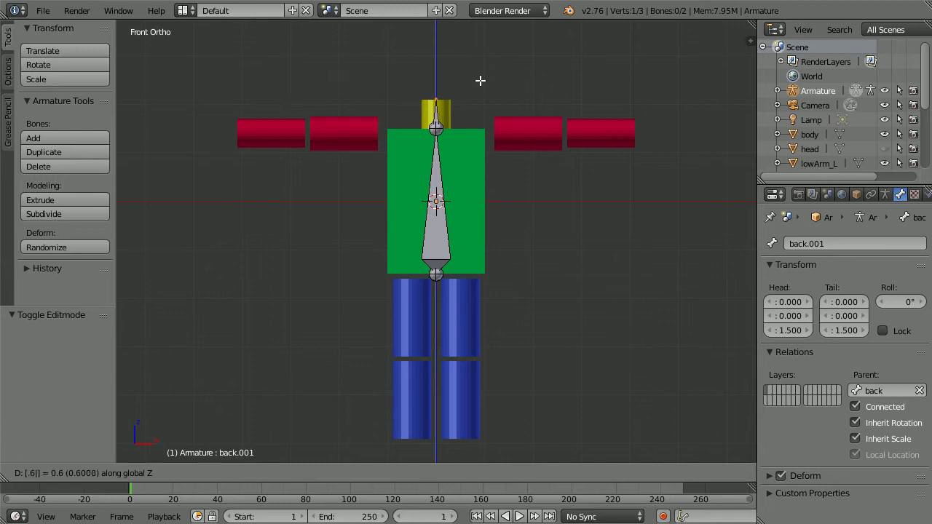
pyautogui.press('Return')
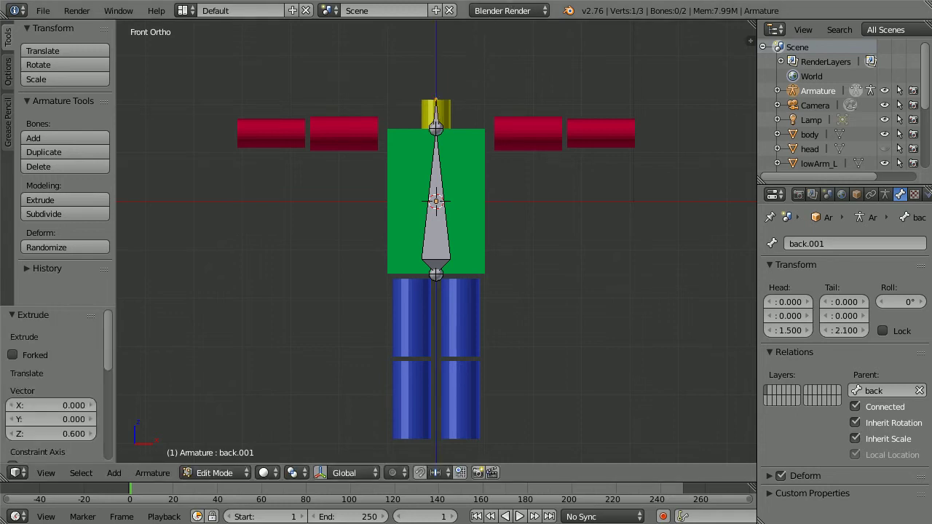
# Name the new bone neck and unhide the head object
pyautogui.click(792, 238)
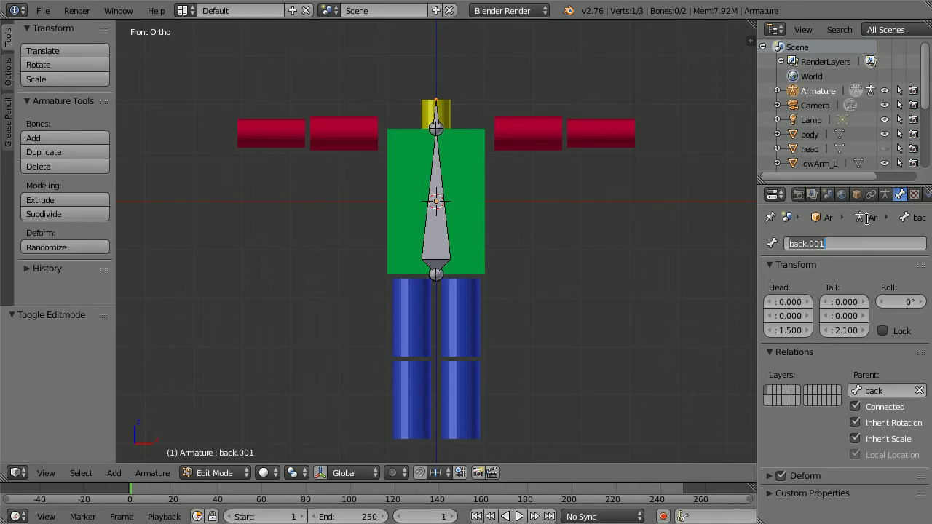
pyautogui.write('neck')
pyautogui.press('Return')
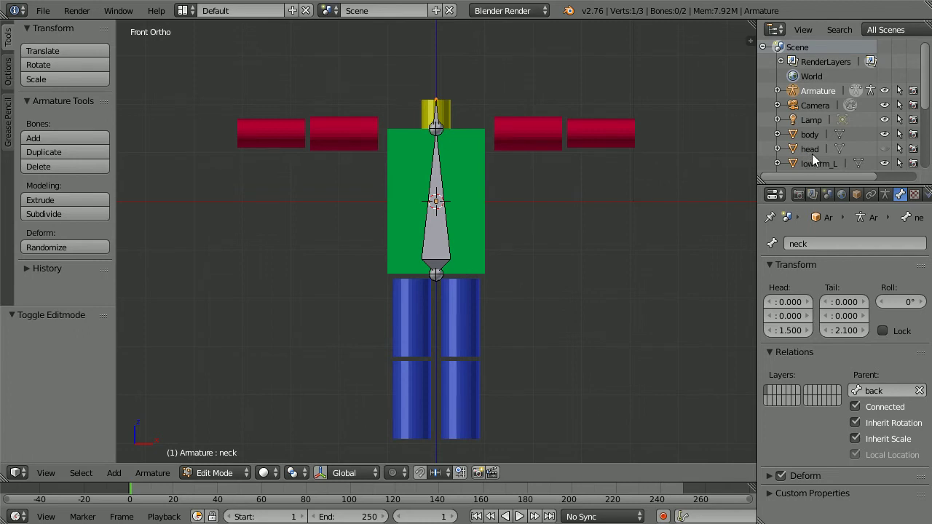
pyautogui.click(885, 149)
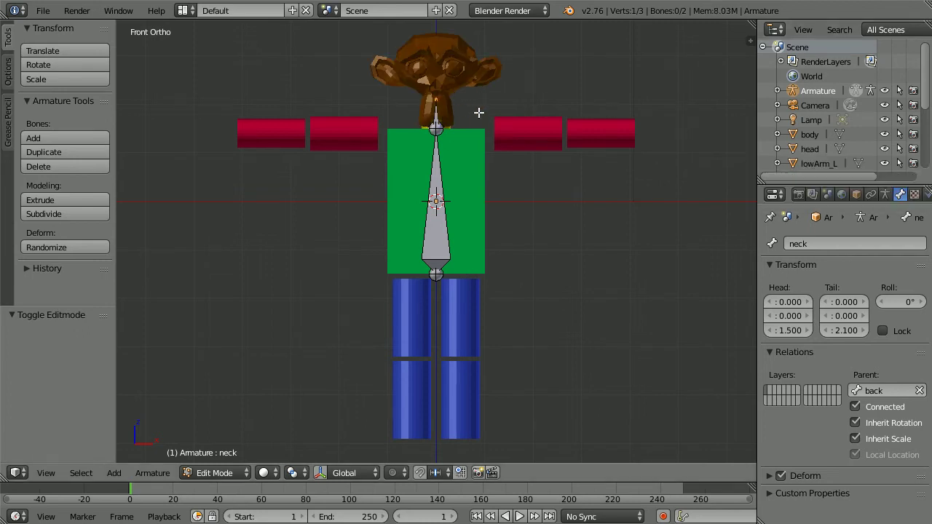
# Extrude a bone about 1.367 up along Z from the neck's tip to the top of the head and name it head
pyautogui.press('e')
pyautogui.press('z')
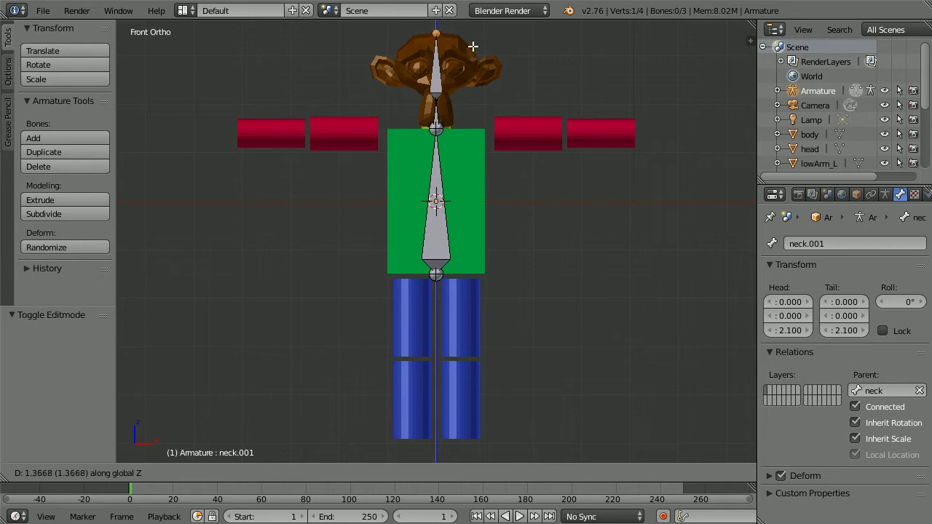
pyautogui.click(473, 45)
pyautogui.click(793, 243)
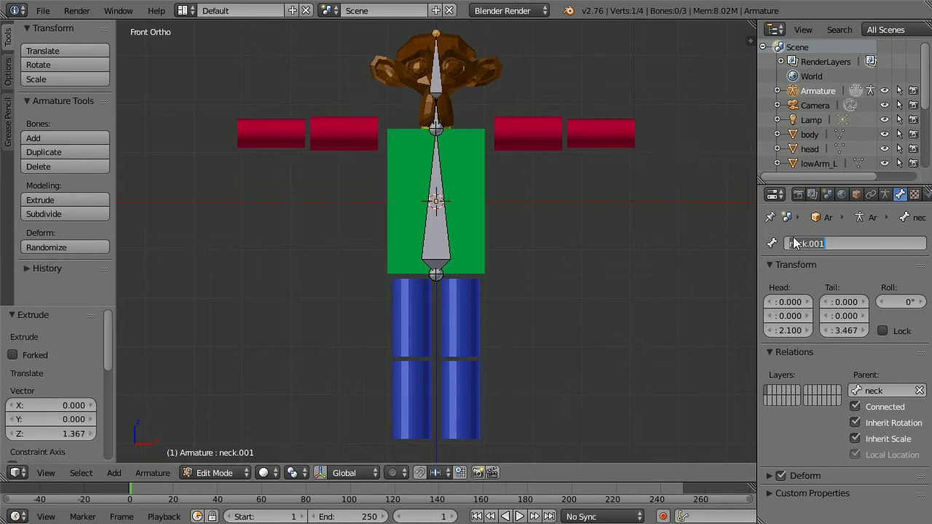
pyautogui.write('head')
pyautogui.press('Return')
pyautogui.press('Tab')
pyautogui.press('Tab')
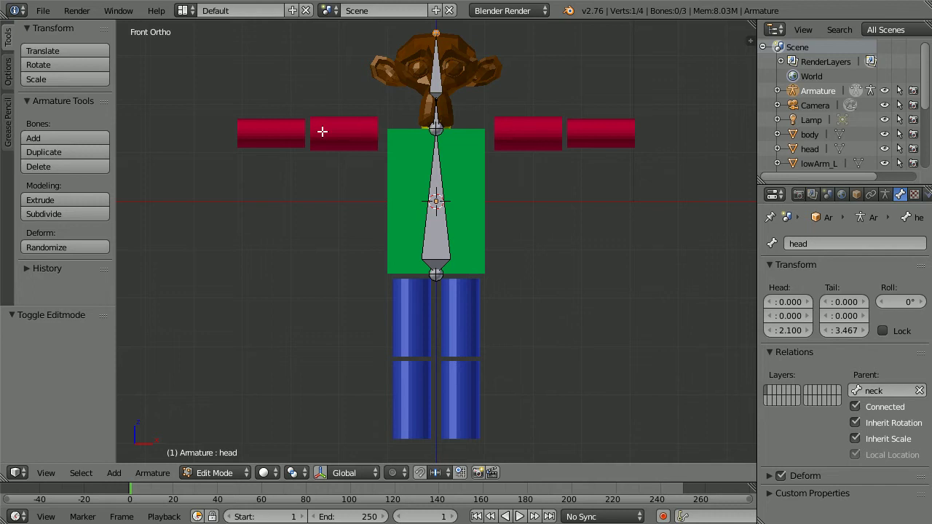
# Enable X-Axis Mirror and extrude a mirrored pair of shoulder bones 1 unit along X from the back bone's tip
pyautogui.click(8, 81)
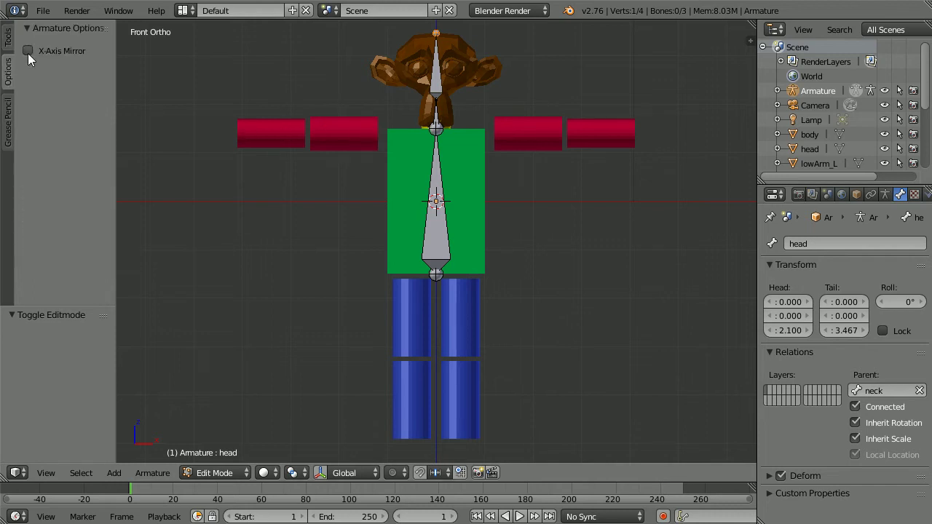
pyautogui.click(27, 52)
pyautogui.rightClick(435, 128)
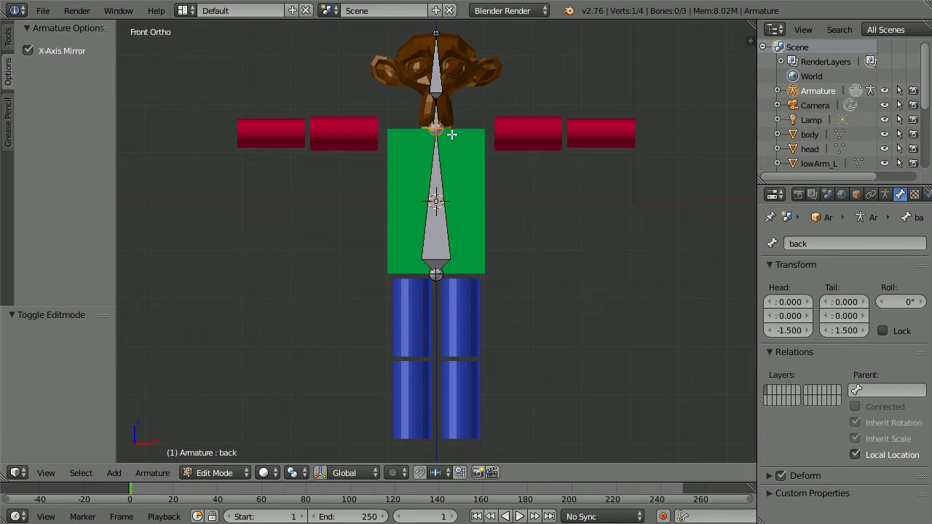
pyautogui.hotkey('shift', 'e')
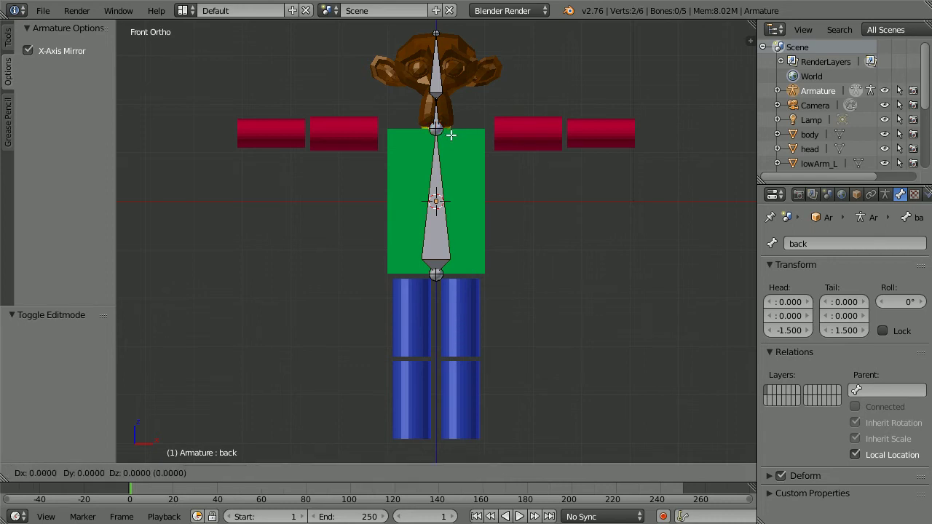
pyautogui.press('x')
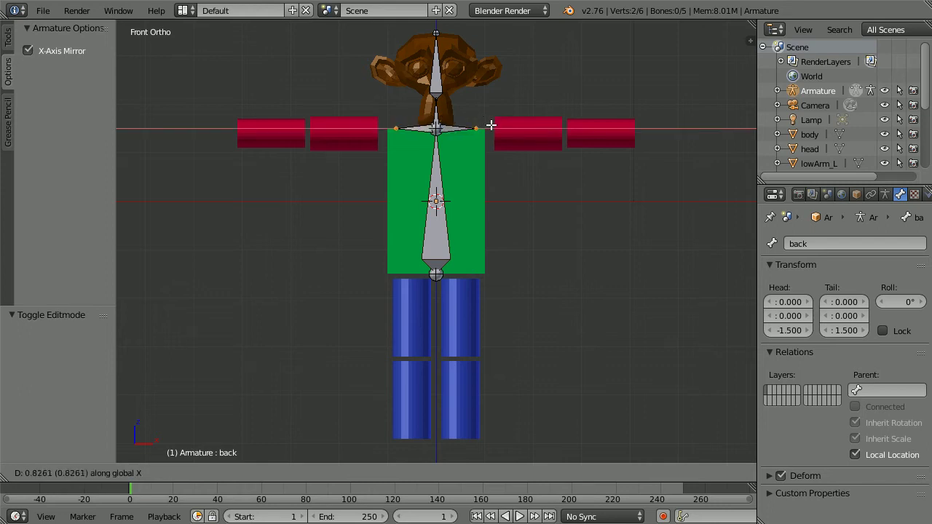
pyautogui.write('1')
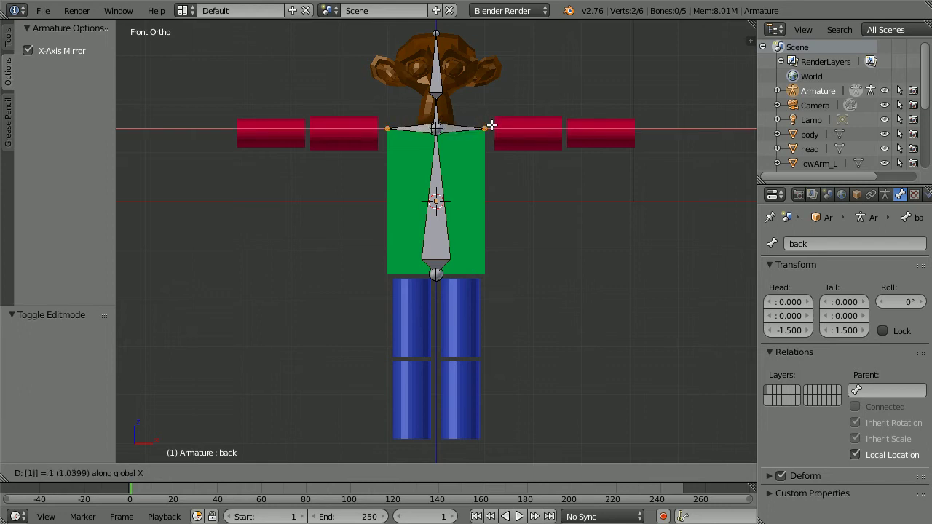
pyautogui.press('Return')
pyautogui.press('Tab')
pyautogui.press('Tab')
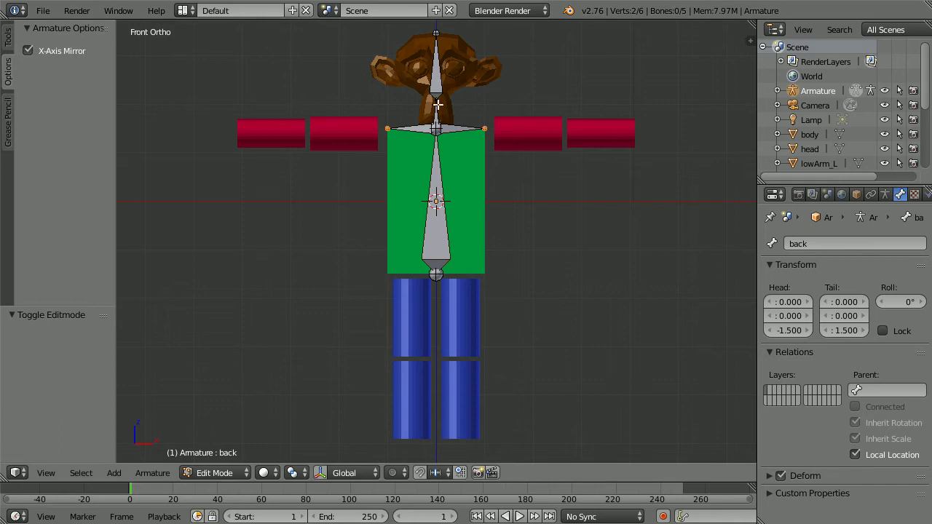
# Rename the back_R shoulder bone to upArm_R
pyautogui.rightClick(425, 131)
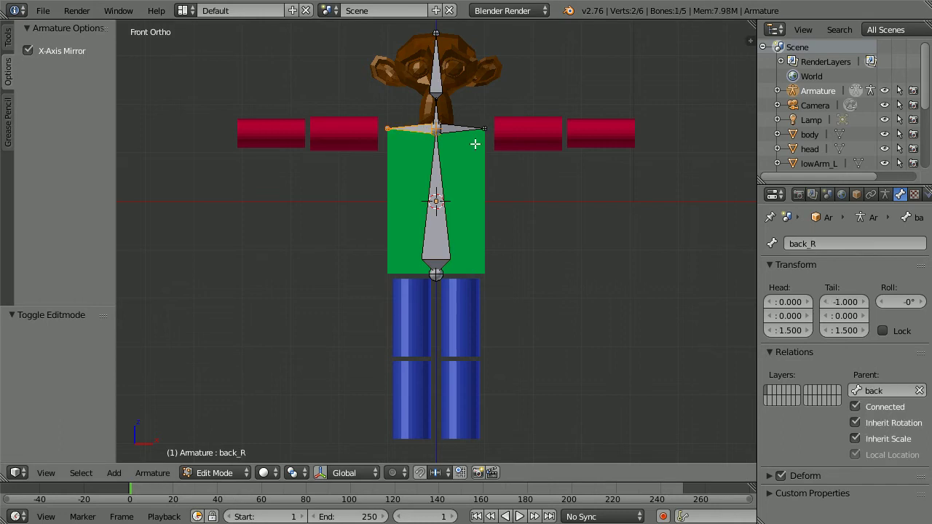
pyautogui.click(805, 244)
pyautogui.moveTo(807, 244); pyautogui.dragTo(785, 242)
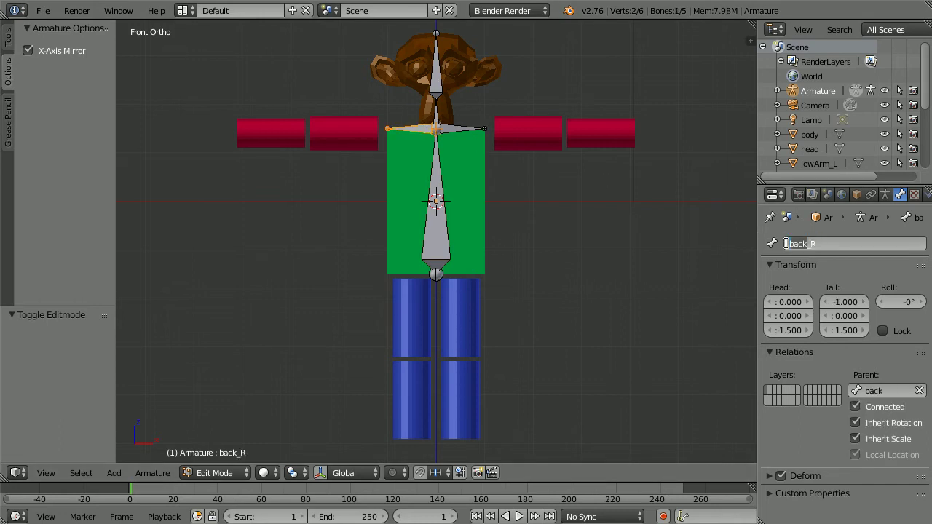
pyautogui.write('upArm')
pyautogui.press('Return')
# Rename the mirrored back_L shoulder bone to upArm_L
pyautogui.rightClick(457, 131)
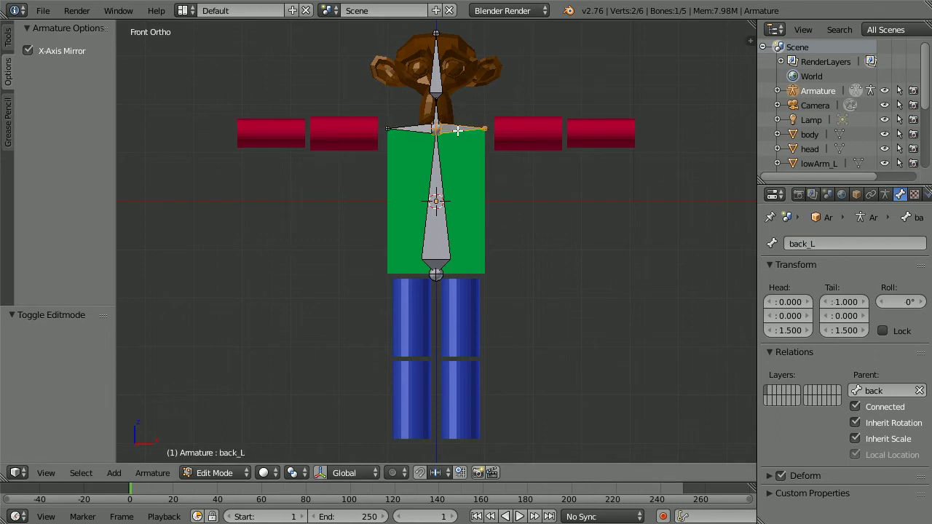
pyautogui.click(792, 243)
pyautogui.doubleClick(804, 244)
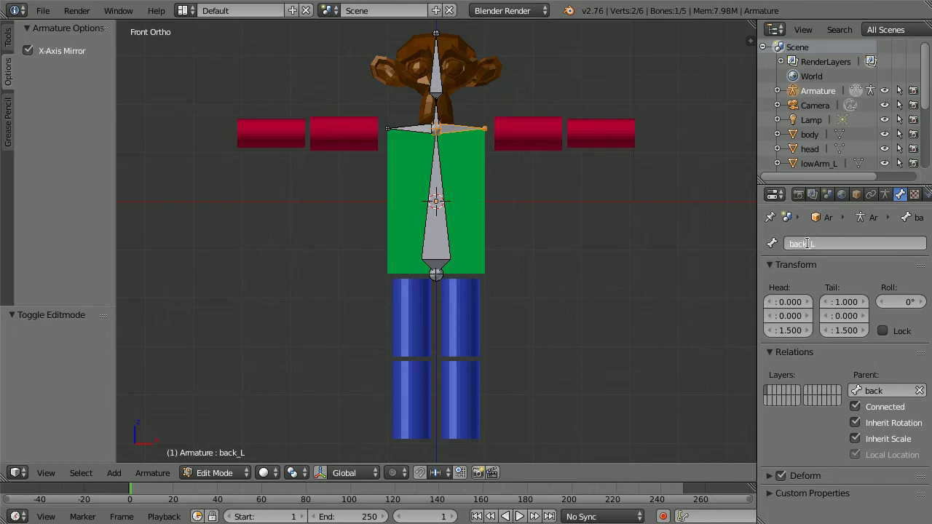
pyautogui.press('BackSpace')
pyautogui.write('upArm')
pyautogui.press('Return')
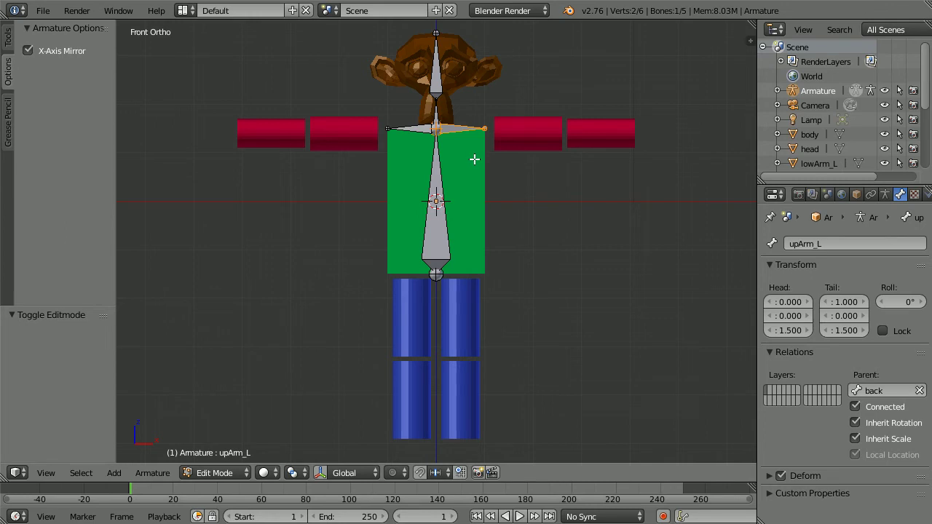
# Disconnect the upArm_L bone from the back bone while keeping back as its parent
pyautogui.hotkey('alt', 'p')
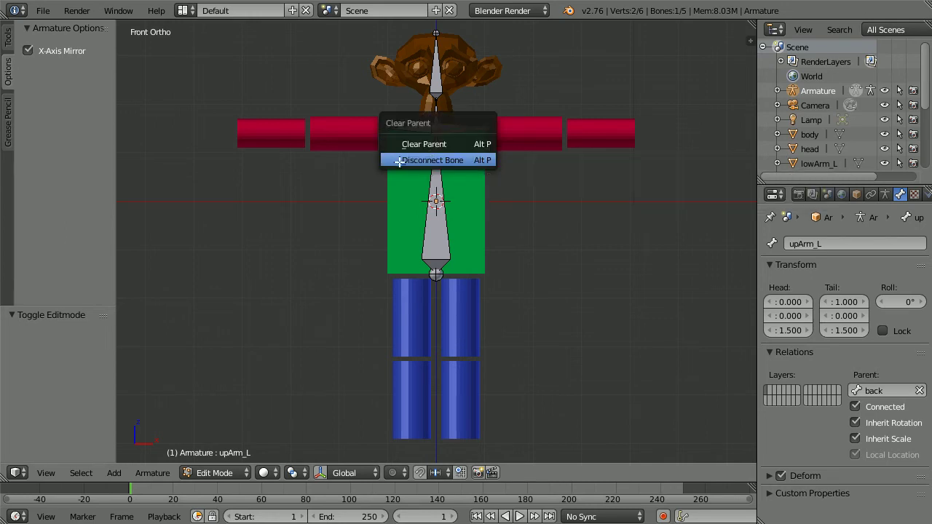
pyautogui.click(481, 159)
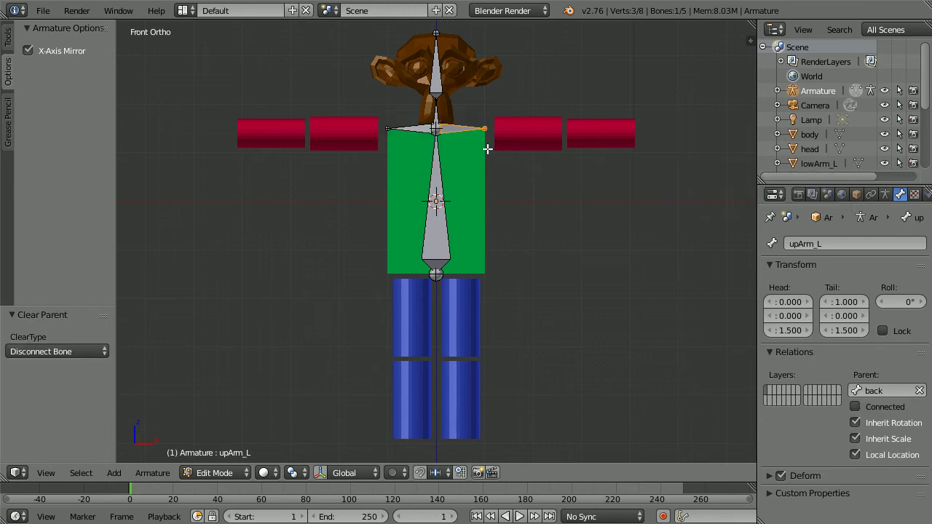
pyautogui.press('Tab')
pyautogui.press('Tab')
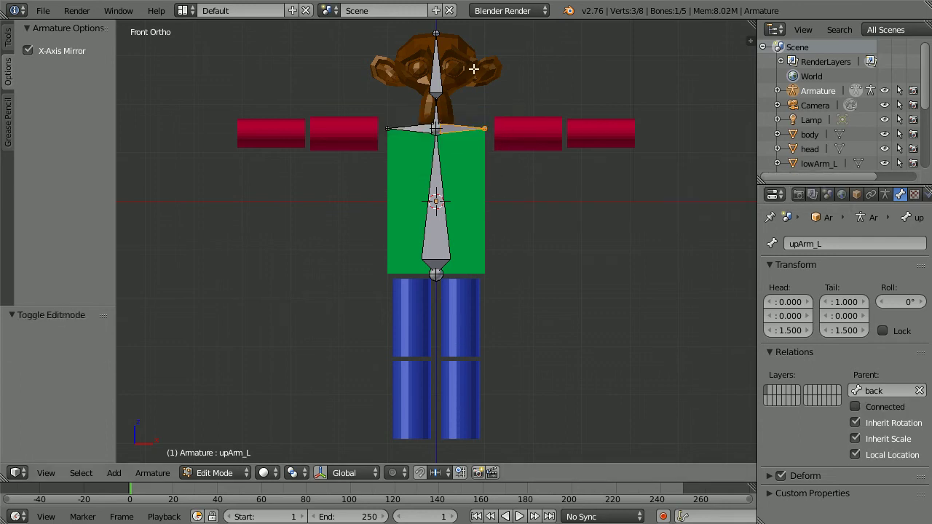
# Move the upArm_L bone 1.2 units along X into the upper arm, with its mirrored counterpart following
pyautogui.press('g')
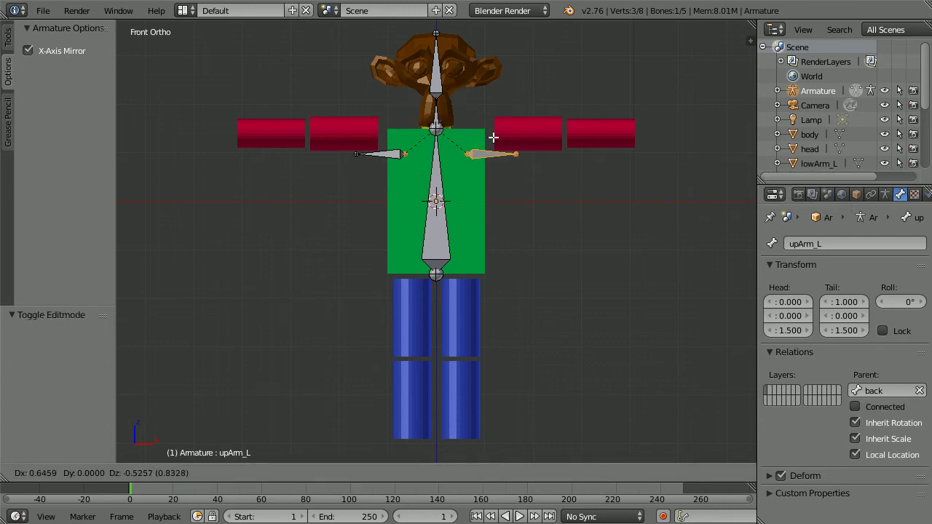
pyautogui.press('x')
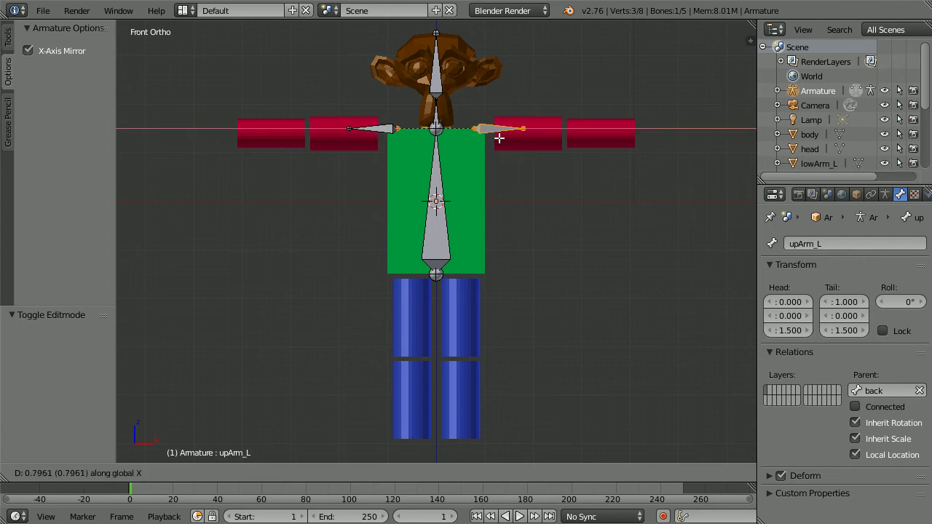
pyautogui.write('1.')
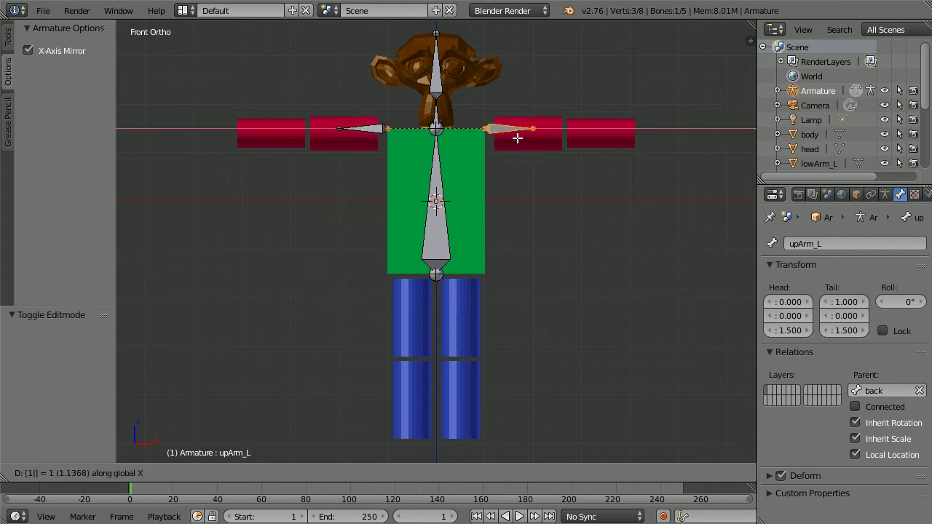
pyautogui.write('2')
pyautogui.press('Return')
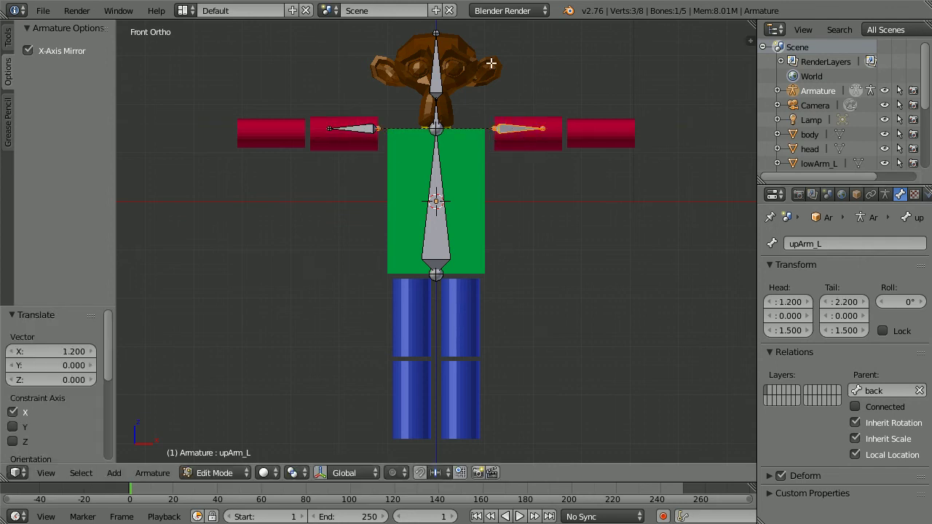
pyautogui.press('Tab')
pyautogui.press('Tab')
# Lower the upArm_L bone by moving it -0.1 along Z to centre it in the upper arm
pyautogui.press('g')
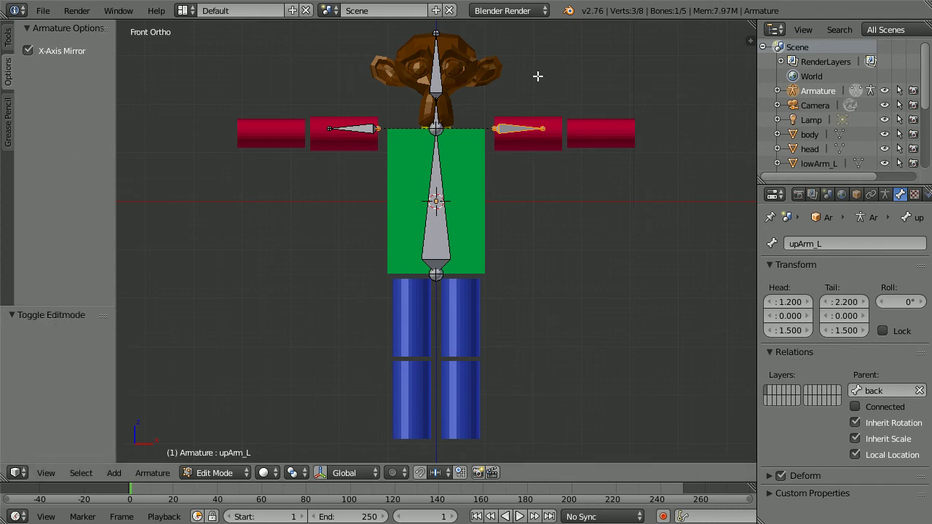
pyautogui.press('z')
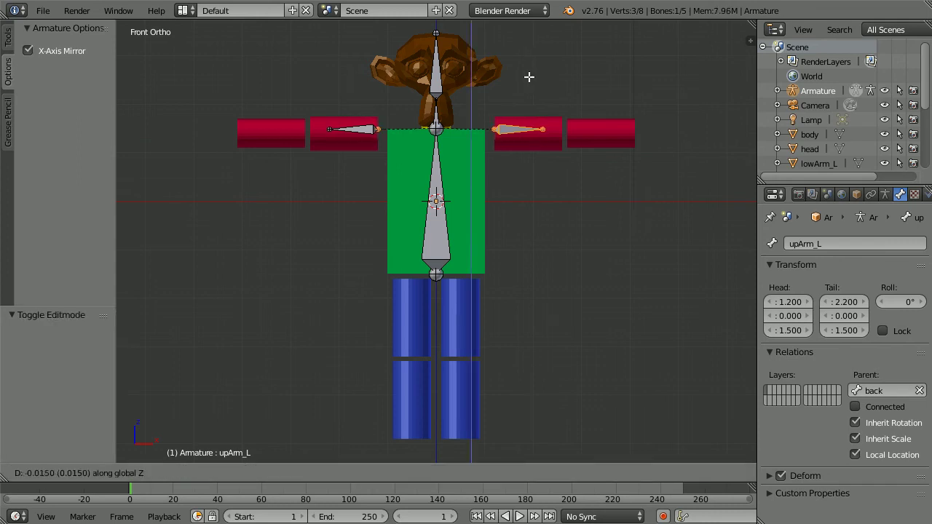
pyautogui.write('-0.')
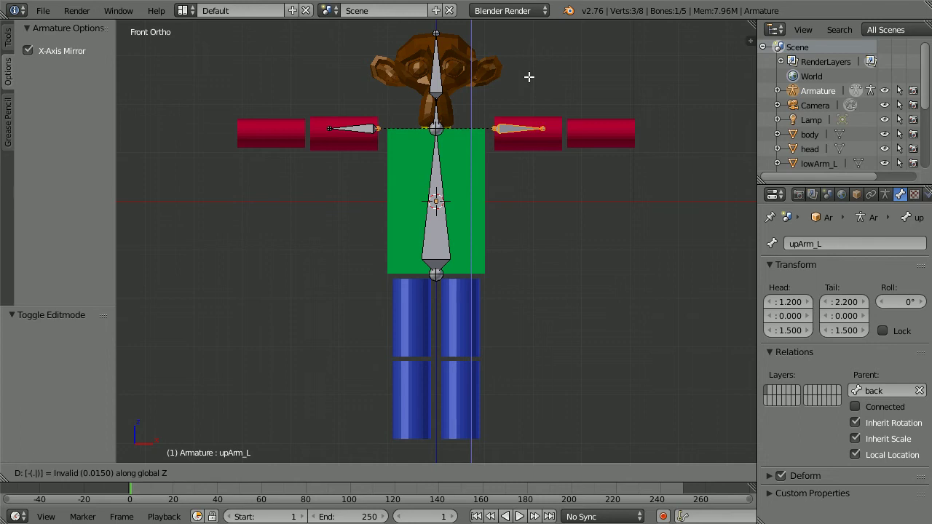
pyautogui.write('1')
pyautogui.press('Return')
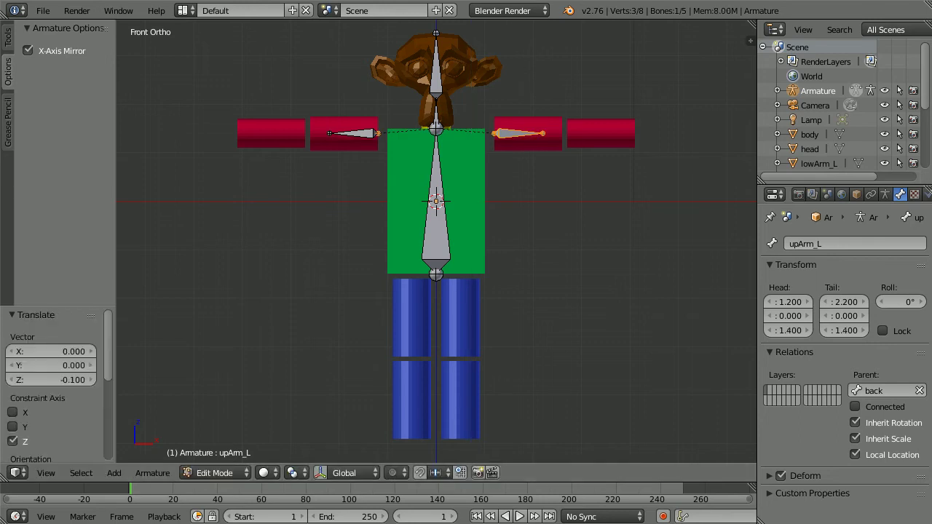
# Lengthen the upper arm bones by moving the tip of upArm_L 0.45 along X to the elbow gap
pyautogui.rightClick(542, 134)
pyautogui.press('g')
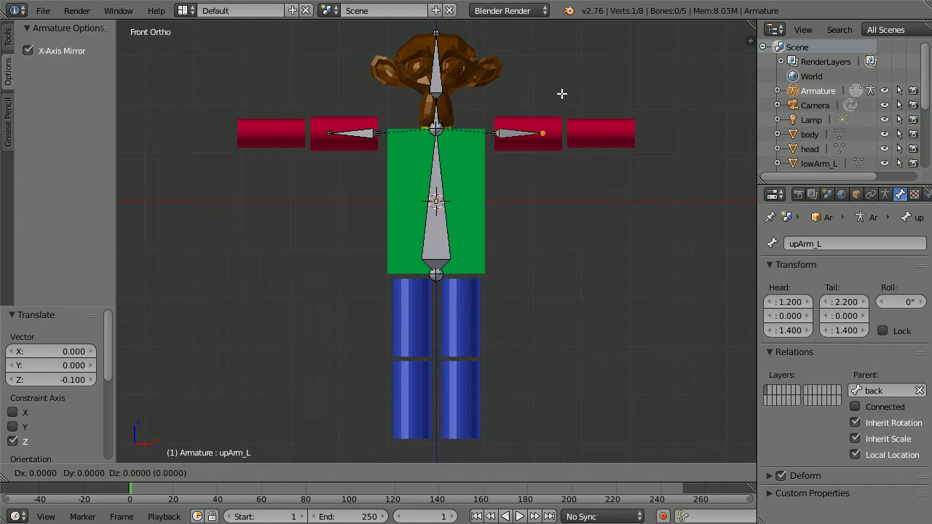
pyautogui.press('x')
pyautogui.write('.45')
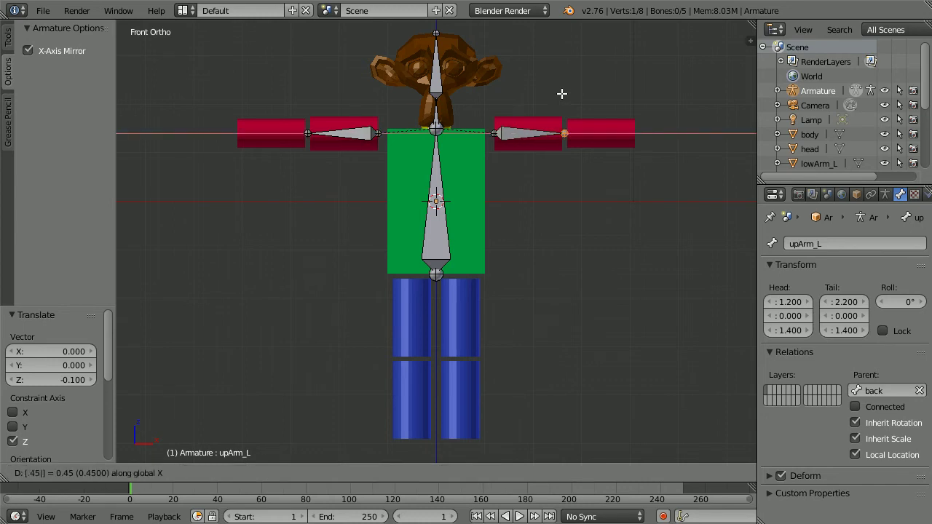
pyautogui.press('Return')
pyautogui.press('Tab')
pyautogui.press('Tab')
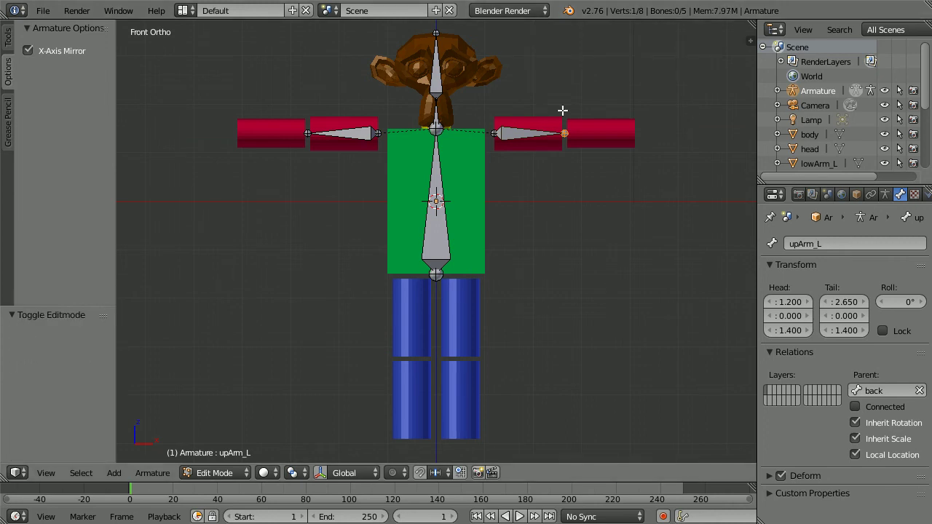
# Extrude mirrored lower arm bones 1.45 units along X from the tip of upArm_L
pyautogui.press('e')
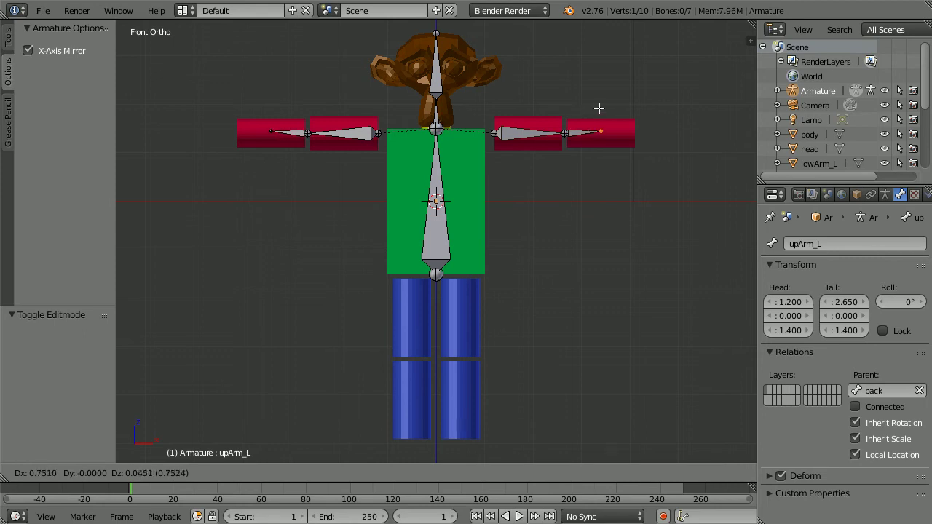
pyautogui.press('x')
pyautogui.write('1')
pyautogui.write('.45')
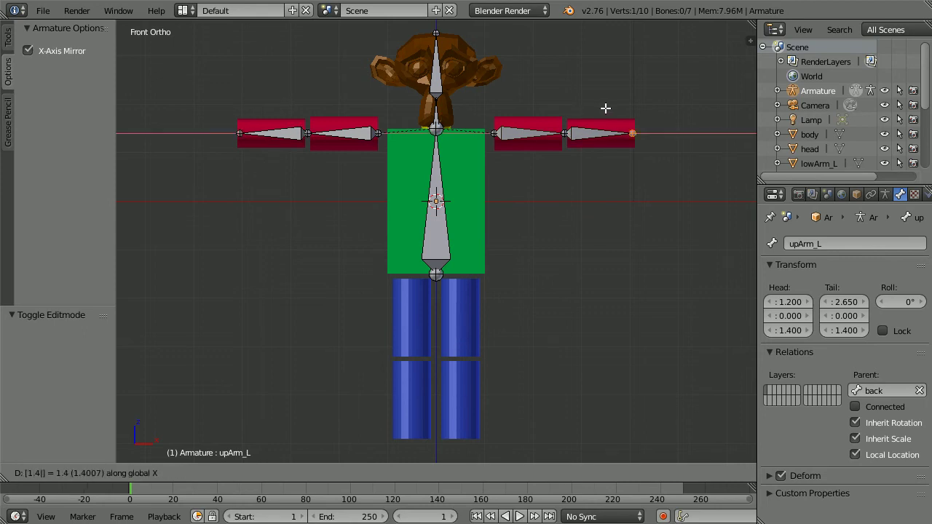
pyautogui.press('Return')
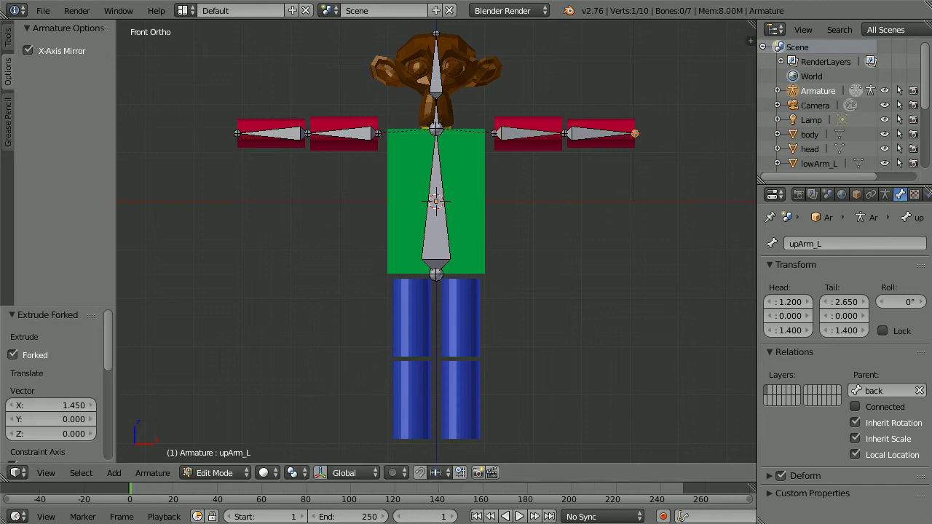
pyautogui.press('Tab')
pyautogui.press('Tab')
# Rename the upArm_R.001 lower arm bone to lowArm_R
pyautogui.rightClick(282, 135)
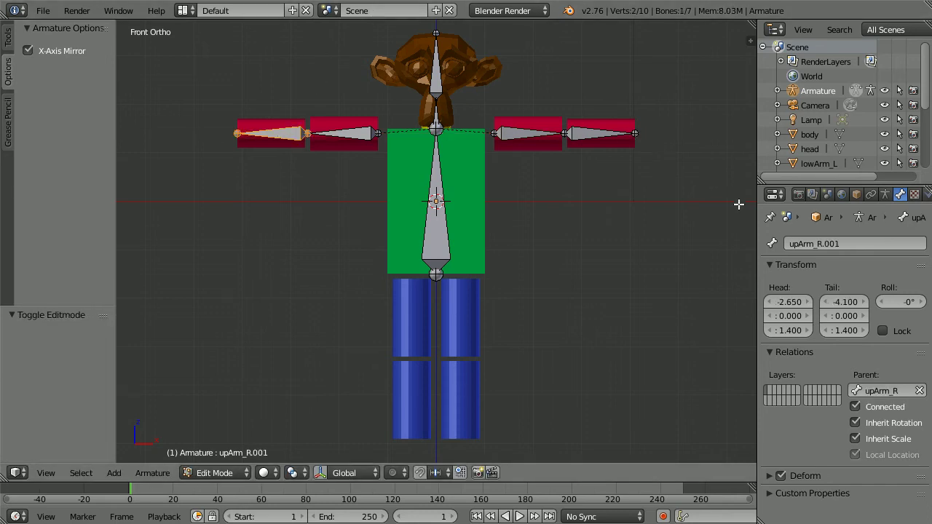
pyautogui.click(793, 244)
pyautogui.click(799, 246)
pyautogui.moveTo(799, 245); pyautogui.dragTo(762, 245)
pyautogui.write('low')
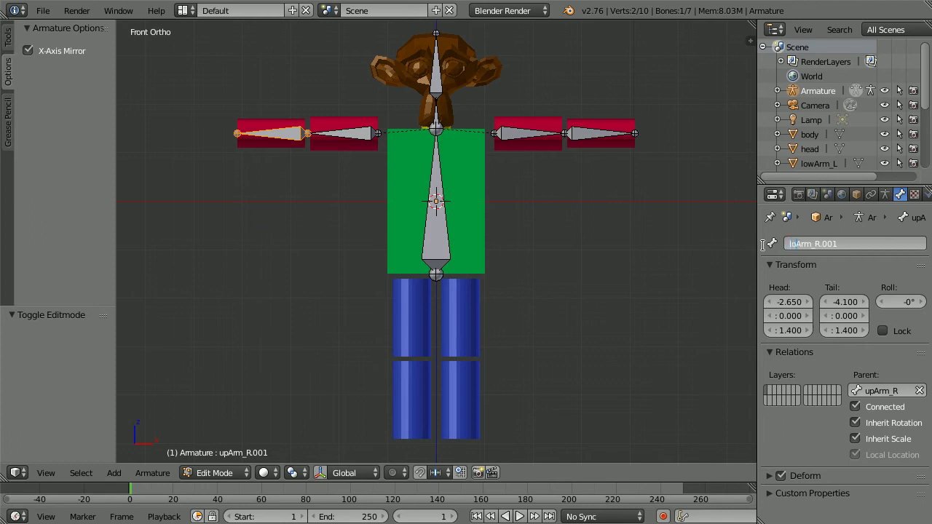
pyautogui.moveTo(849, 243); pyautogui.dragTo(826, 243)
pyautogui.press('BackSpace')
pyautogui.press('Return')
# Rename the upArm_L.001 lower arm bone to lowArm_L
pyautogui.rightClick(598, 135)
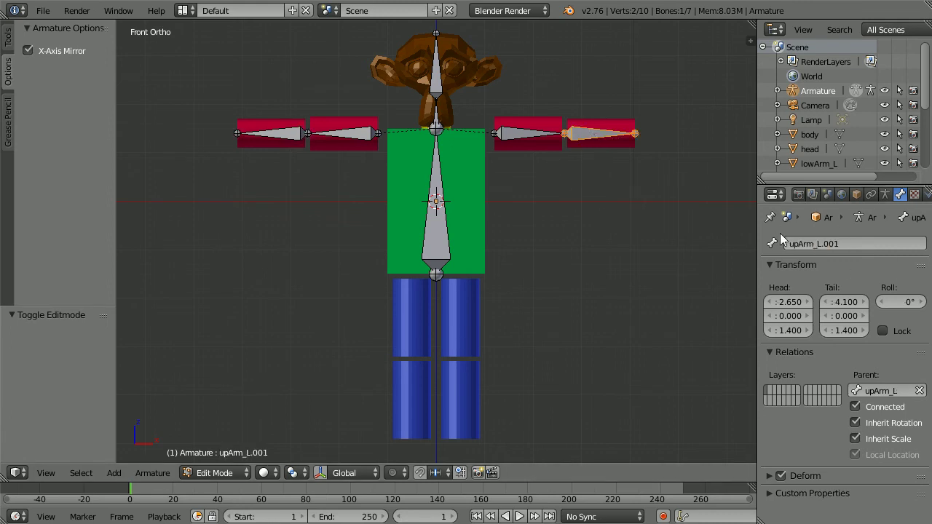
pyautogui.click(799, 244)
pyautogui.moveTo(798, 244); pyautogui.dragTo(758, 232)
pyautogui.write('low')
pyautogui.moveTo(844, 242); pyautogui.dragTo(827, 241)
pyautogui.press('BackSpace')
pyautogui.press('Return')
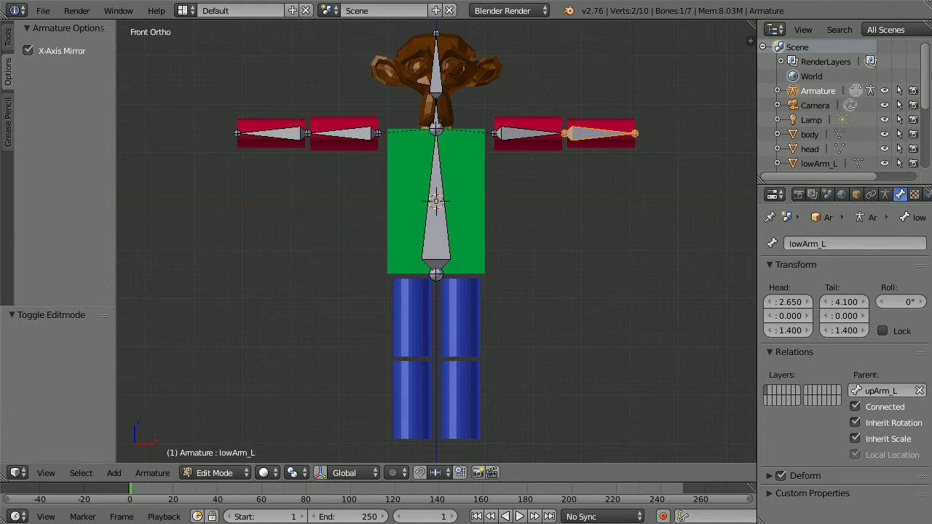
# Extrude a mirrored pair of bones from the back bone's tip, about 1.05 outward along X and 1.29 down along Z
pyautogui.rightClick(435, 128)
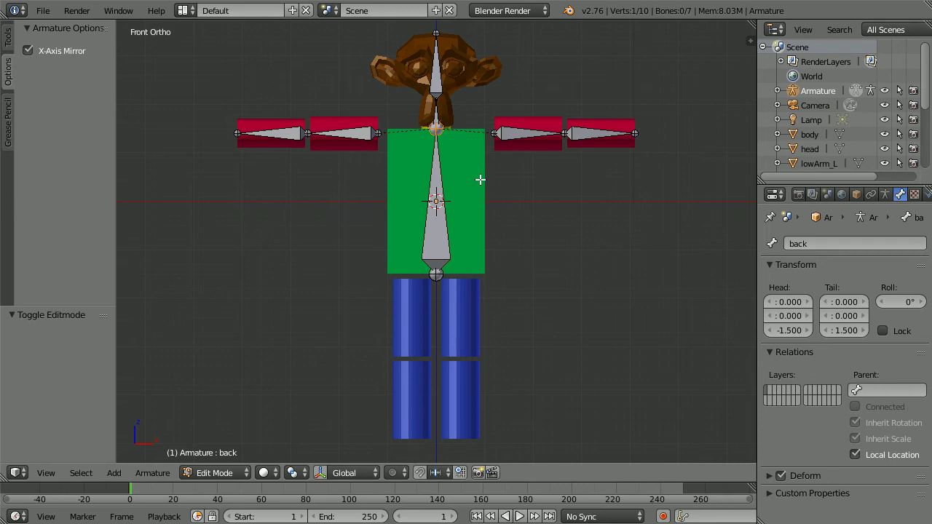
pyautogui.hotkey('shift', 'e')
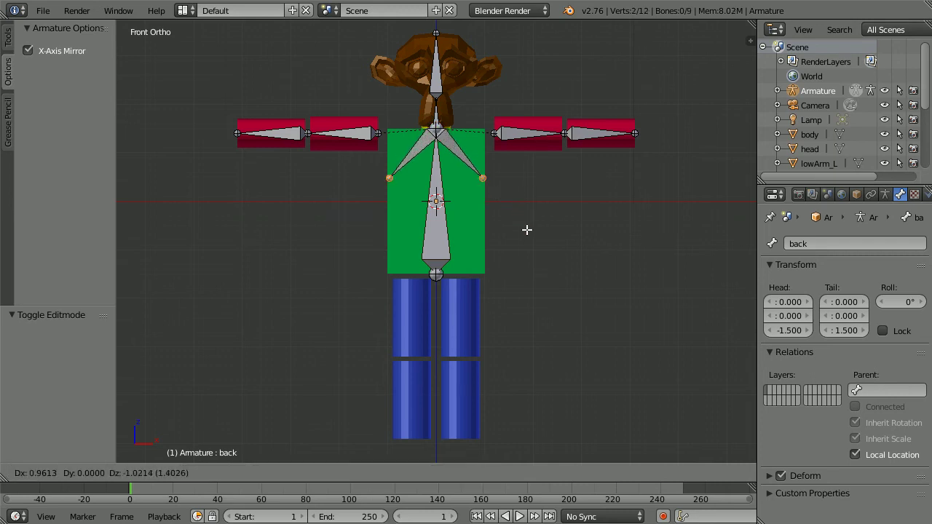
pyautogui.click(530, 241)
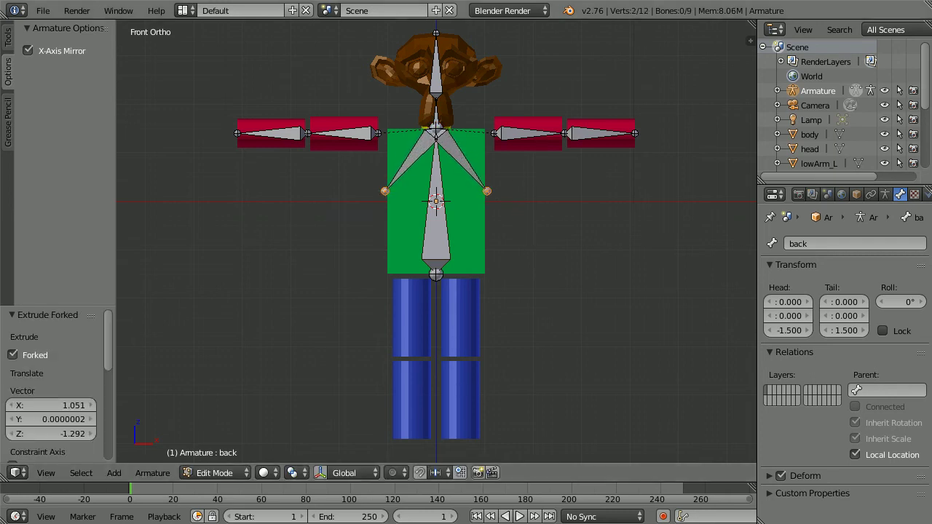
pyautogui.press('Tab')
pyautogui.press('Tab')
# Disconnect the new back_L bone from the back bone while keeping back as its parent
pyautogui.rightClick(459, 157)
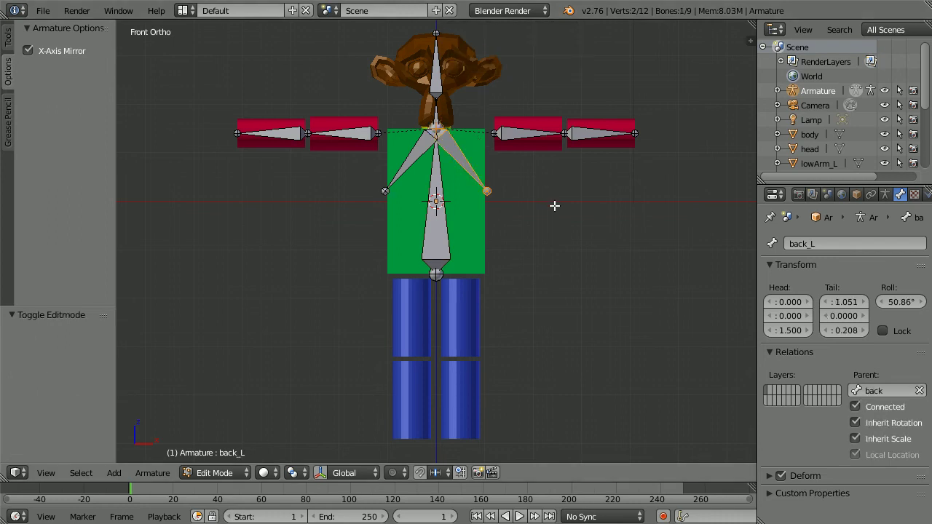
pyautogui.hotkey('alt', 'p')
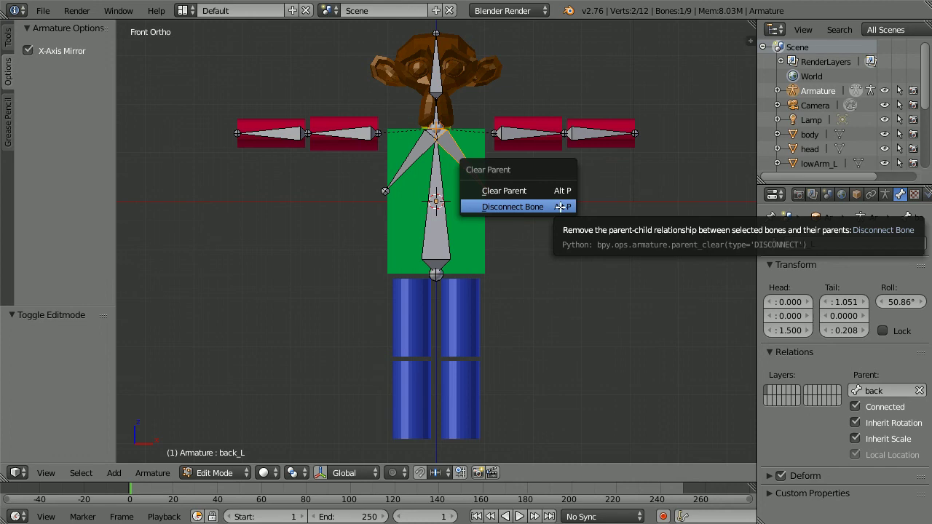
pyautogui.click(555, 206)
pyautogui.press('Tab')
pyautogui.press('Tab')
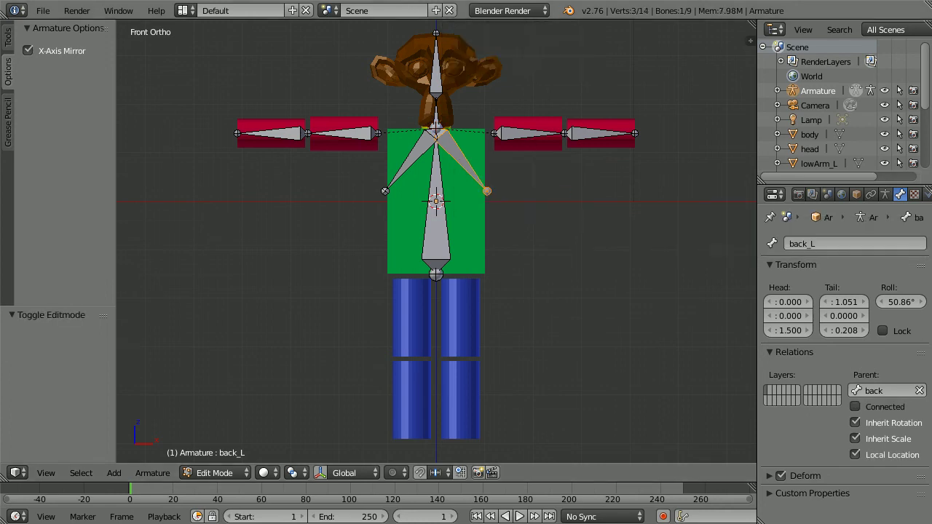
# Move the back_L bone about 0.5 along X and 3.08 down along Z so its head sits at the top of the leg
pyautogui.press('g')
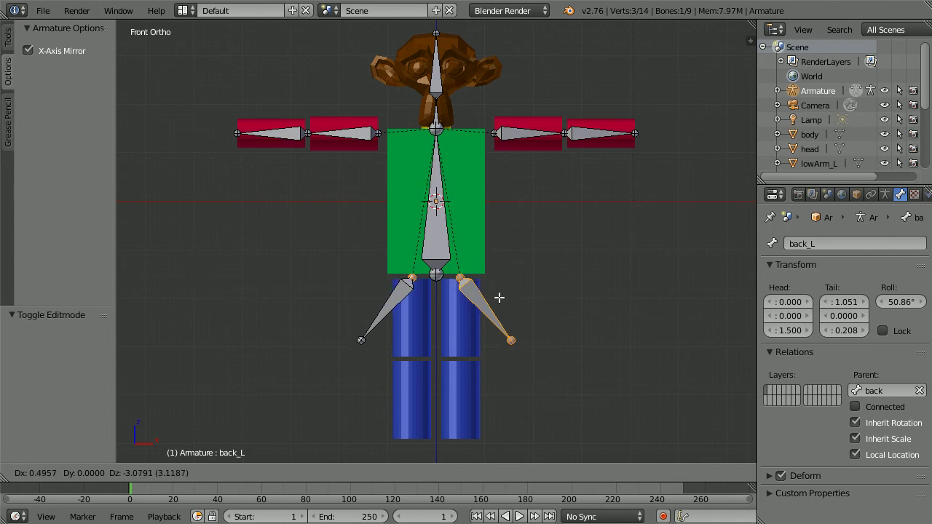
pyautogui.click(499, 296)
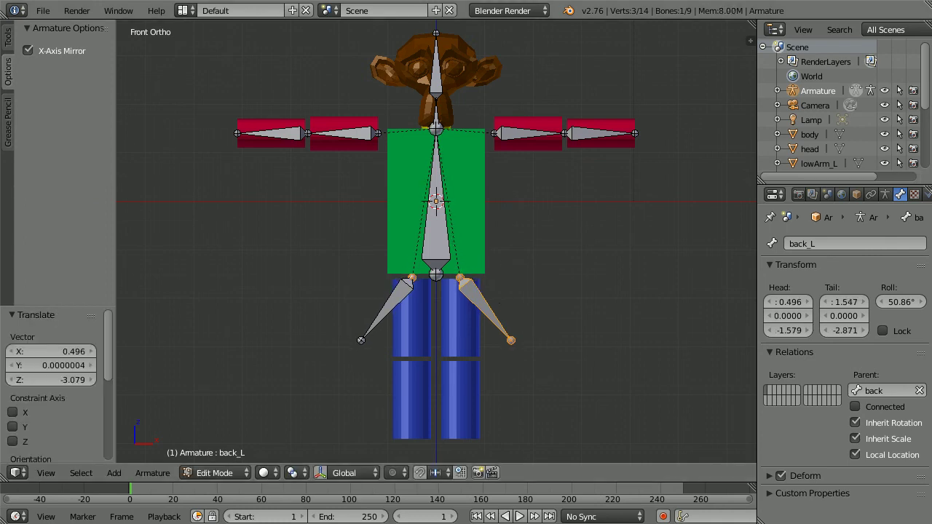
pyautogui.press('Tab')
pyautogui.press('Tab')
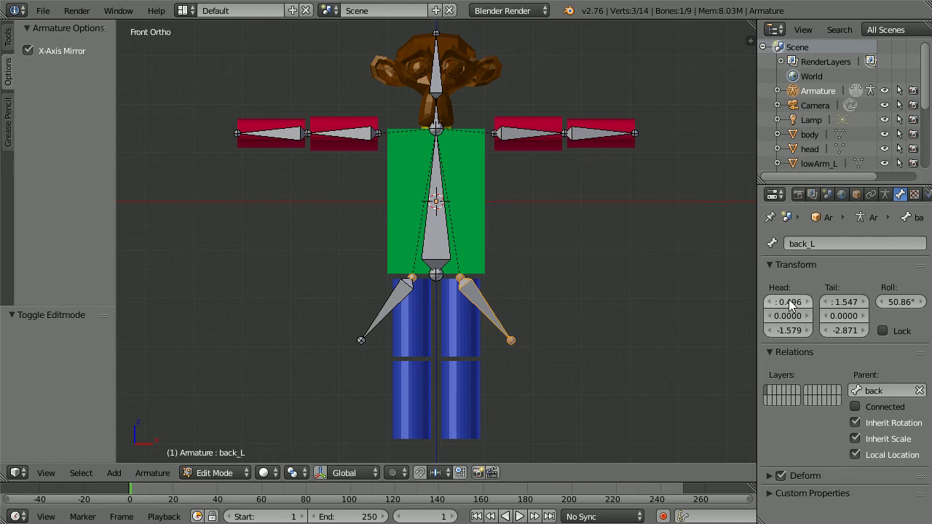
# Set the back_L bone's head to X 0.5 and Z -1.55
pyautogui.click(788, 299)
pyautogui.press('BackSpace')
pyautogui.write('.5')
pyautogui.press('Return')
pyautogui.click(803, 330)
pyautogui.write('-1.55')
pyautogui.press('Return')
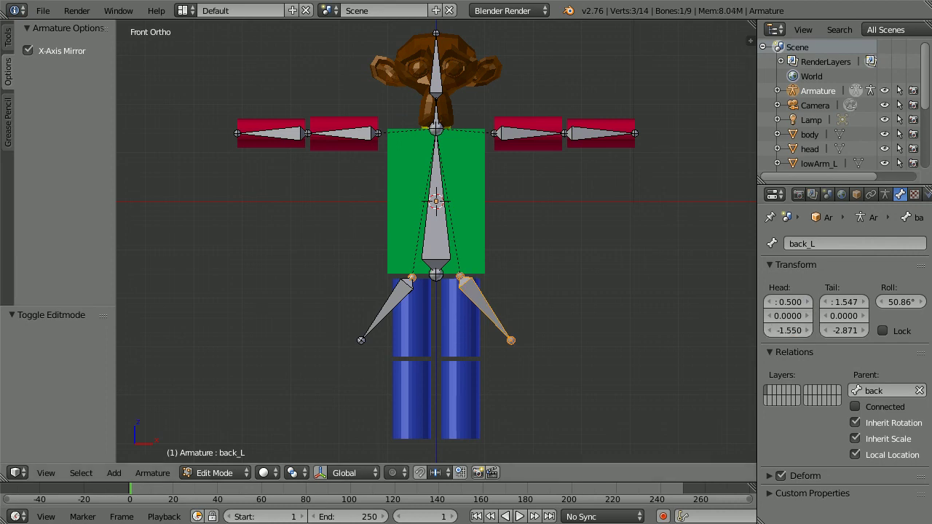
# Set the back_L bone's tail to X 0.5 and Z -3.25, and its roll to 0°
pyautogui.click(843, 301)
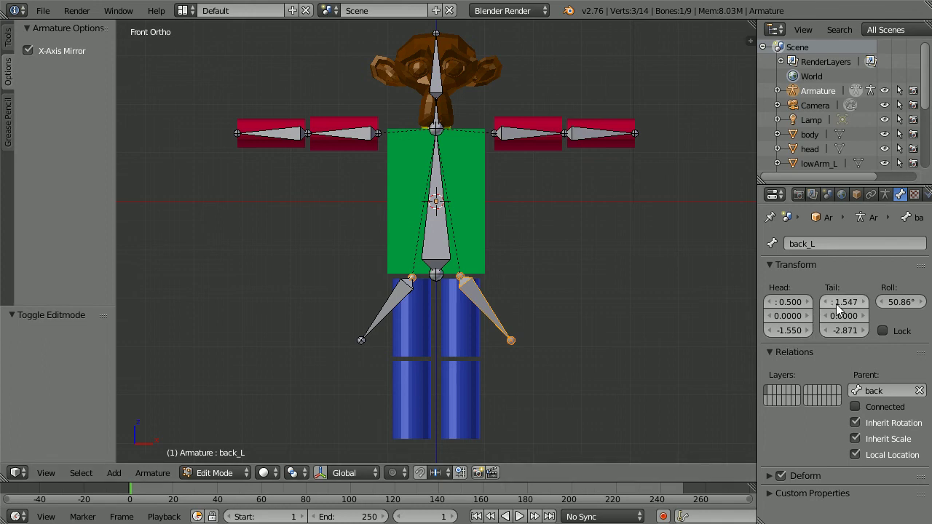
pyautogui.press('BackSpace')
pyautogui.write('.5')
pyautogui.press('Tab')
pyautogui.press('Tab')
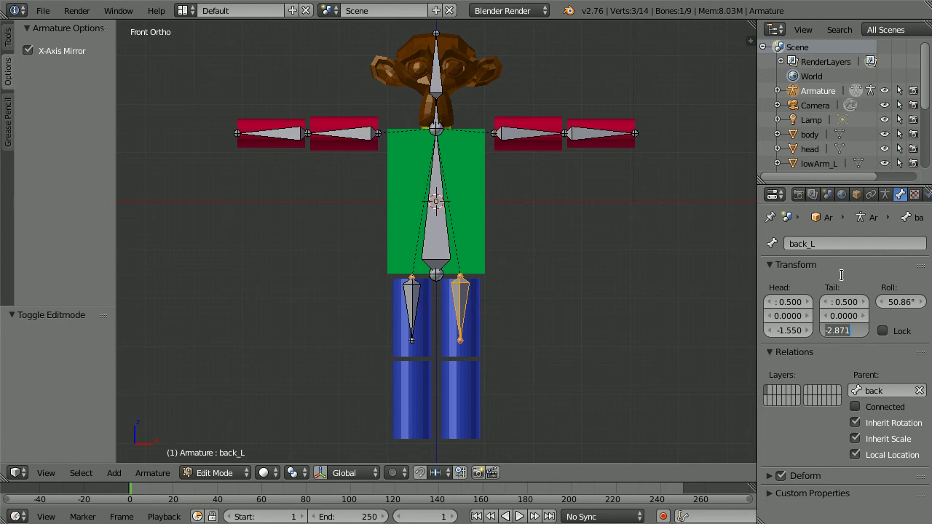
pyautogui.press('BackSpace')
pyautogui.press('Return')
pyautogui.click(897, 301)
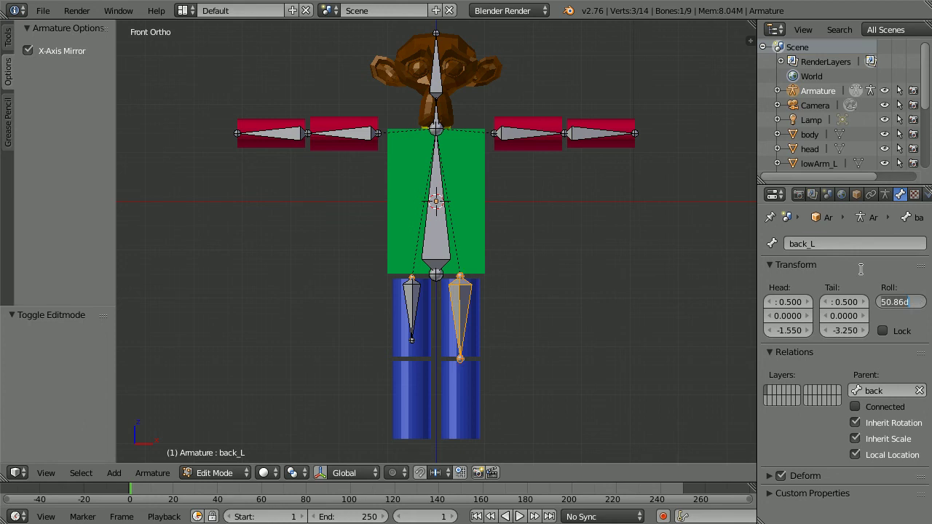
pyautogui.write('0')
pyautogui.press('Return')
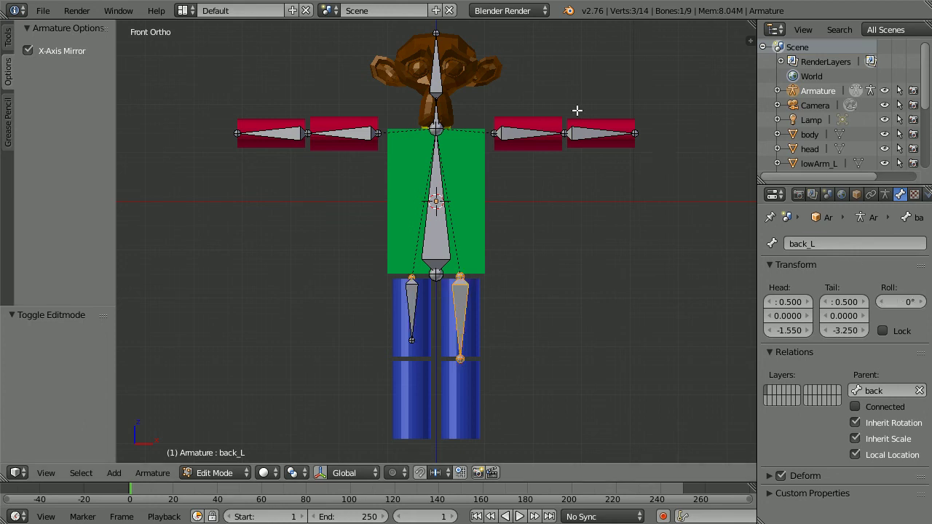
# Match the back_R bone to its mirrored partner by setting its head Z to -1.55 and tail Z to -3.25
pyautogui.rightClick(412, 304)
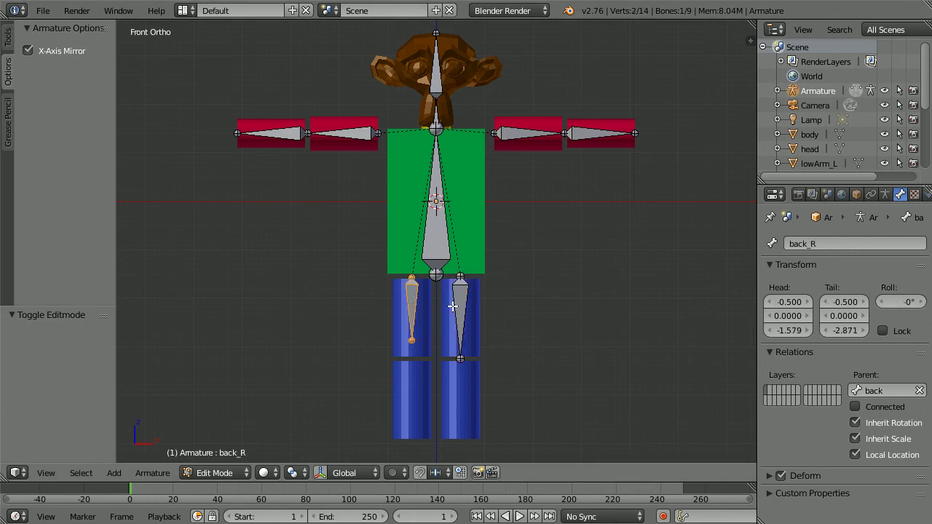
pyautogui.click(790, 331)
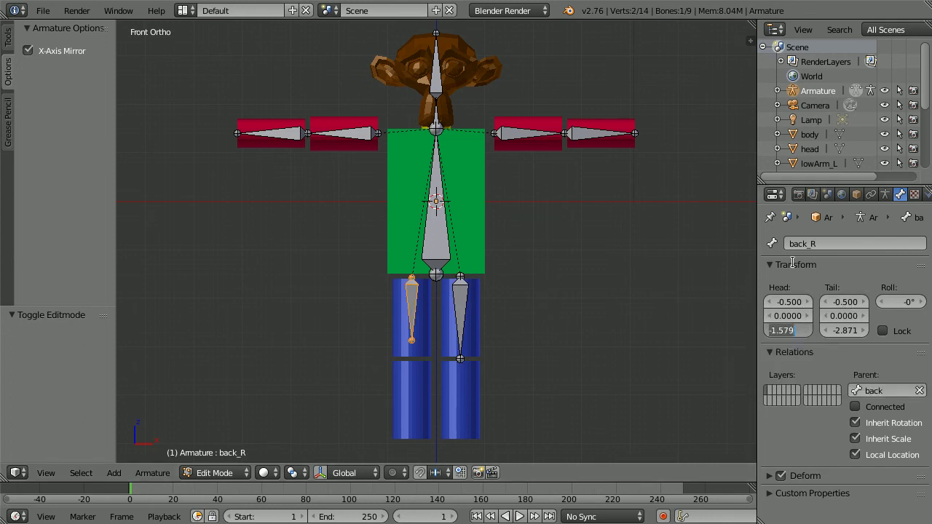
pyautogui.press('BackSpace')
pyautogui.press('Return')
pyautogui.click(844, 330)
pyautogui.press('BackSpace')
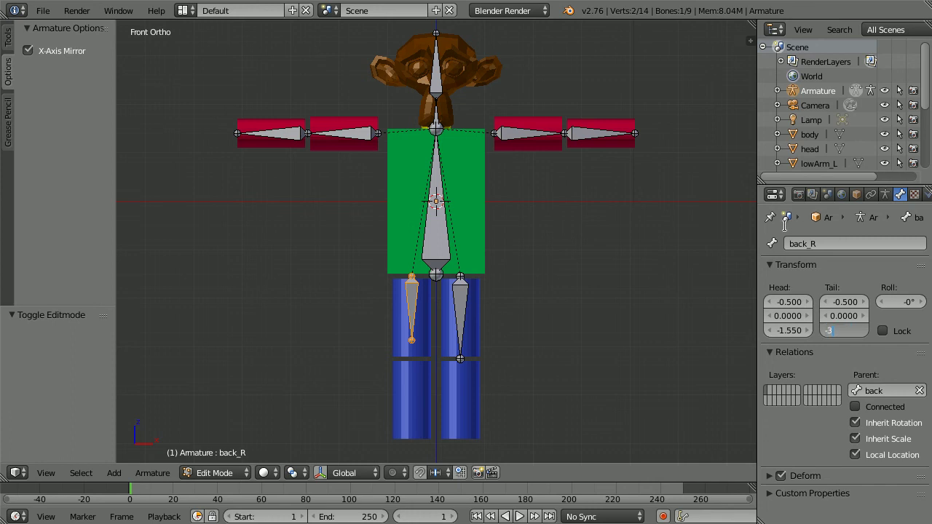
pyautogui.press('Return')
# Rename the back_L and back_R leg bones upLeg_L and upLeg_R
pyautogui.rightClick(460, 313)
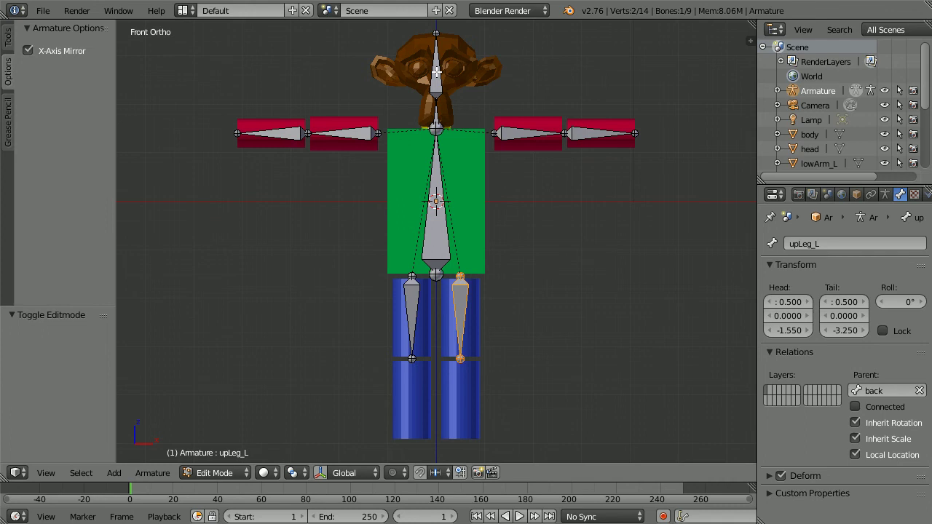
pyautogui.rightClick(416, 305)
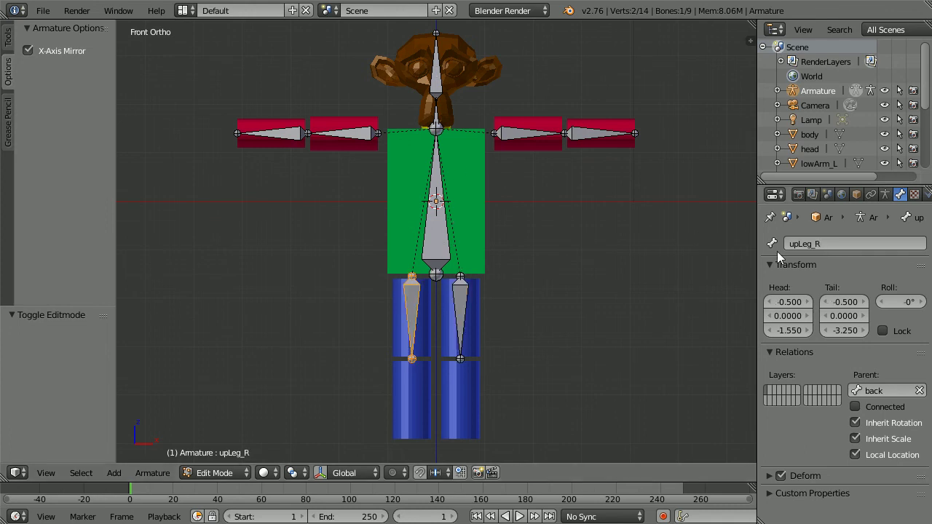
pyautogui.rightClick(461, 306)
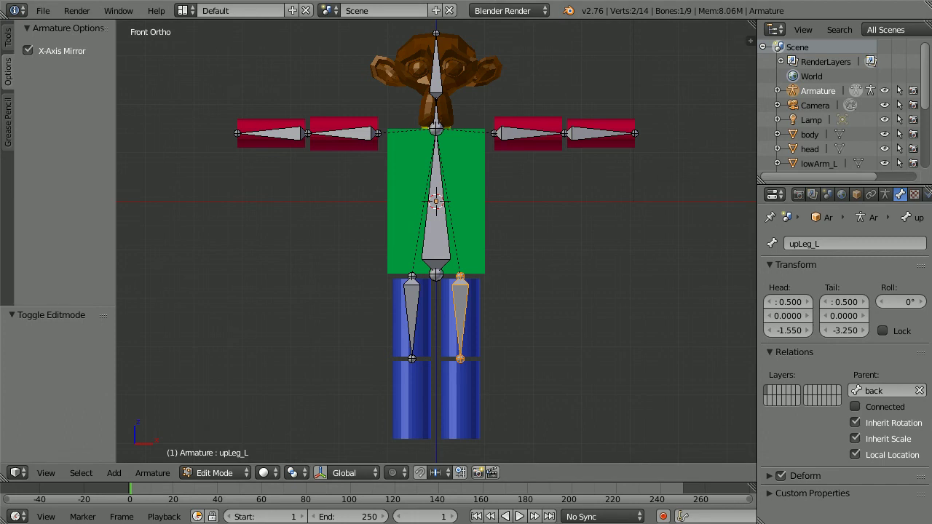
# Extrude a mirrored pair of lower leg bones from the upLeg_L bone's tip, -1.65 along Z
pyautogui.rightClick(460, 359)
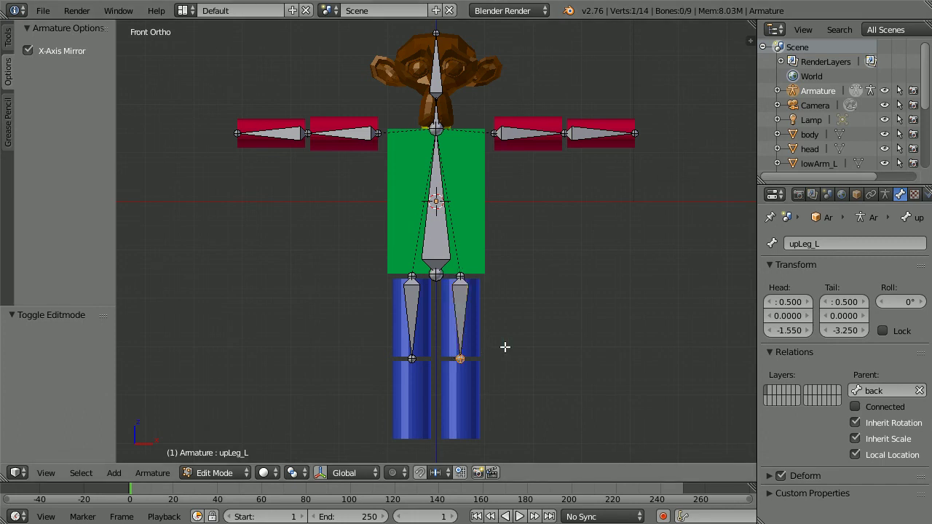
pyautogui.press('e')
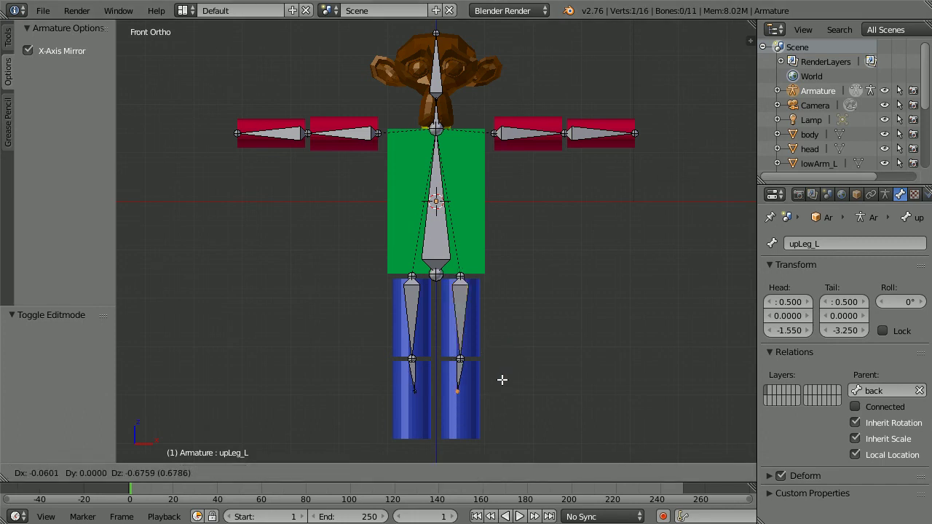
pyautogui.press('z')
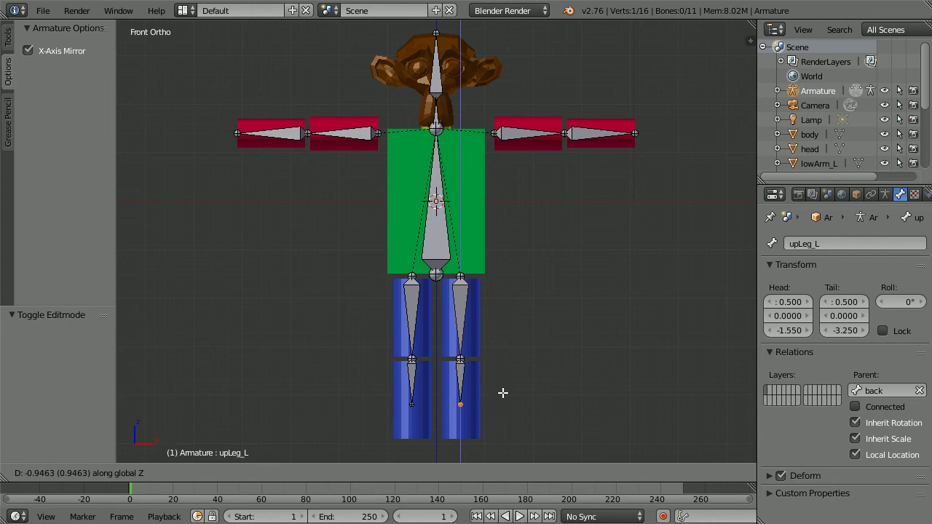
pyautogui.write('-1.')
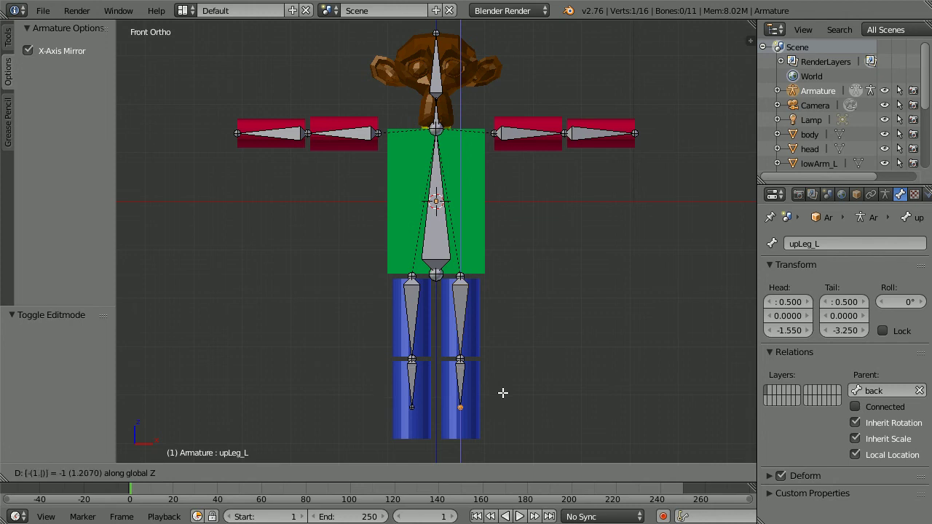
pyautogui.write('65')
pyautogui.press('Return')
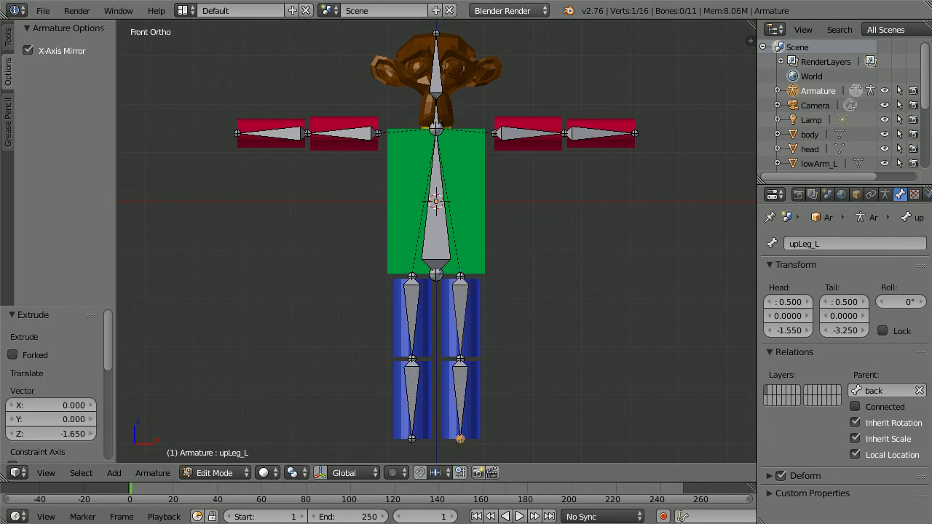
# Name the two new lower leg bones lowLeg_R and lowLeg_L
pyautogui.rightClick(413, 380)
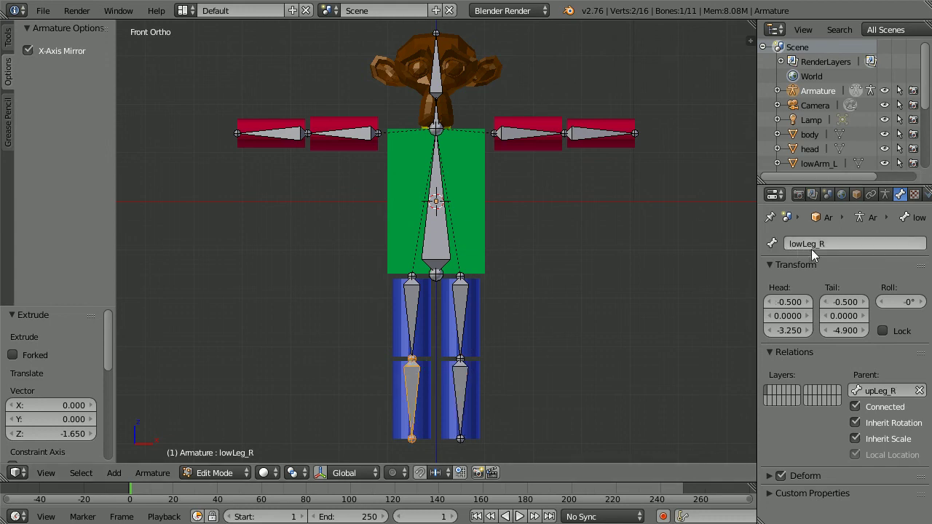
pyautogui.rightClick(460, 390)
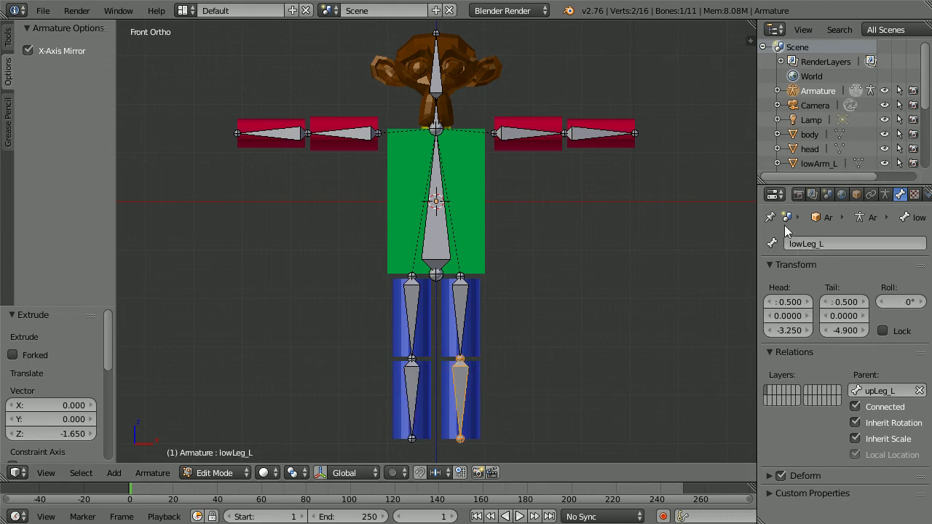
pyautogui.press('Tab')
pyautogui.press('Tab')
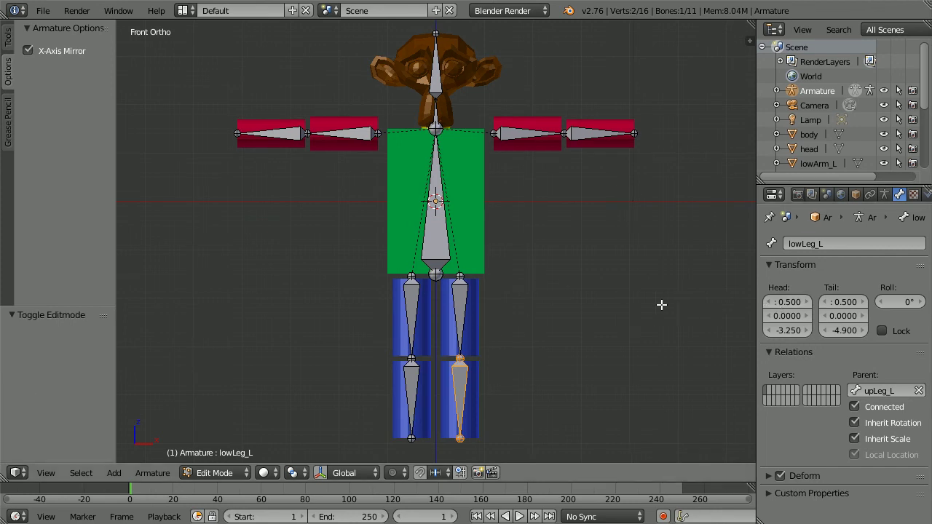